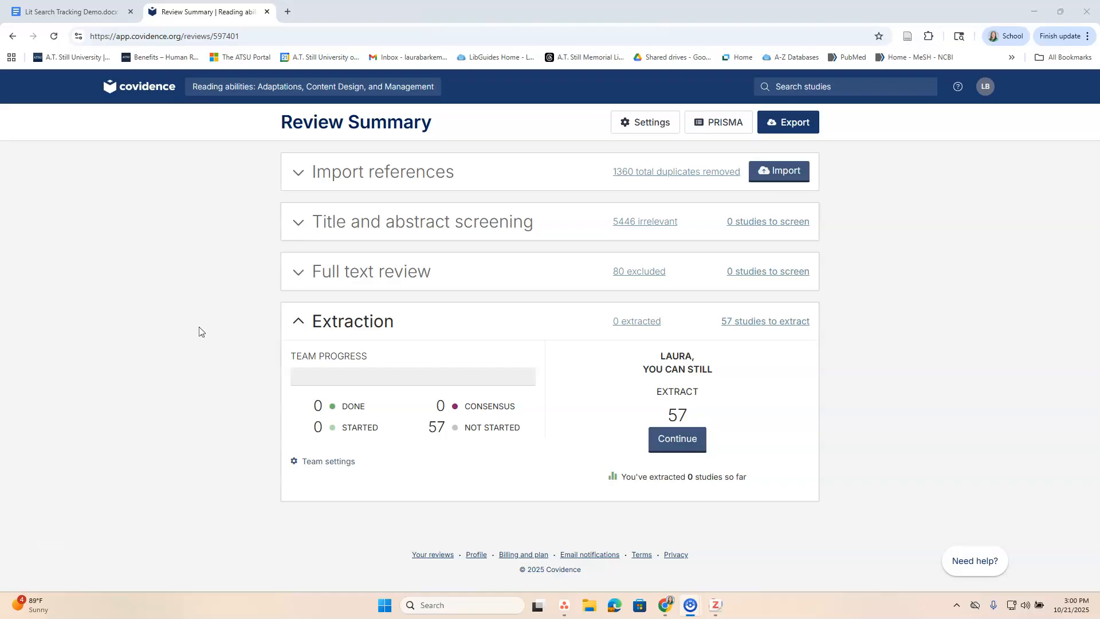
# Step: Open the review's export page and prepare a references export with the Excluded option in CSV format
pyautogui.click(779, 123)
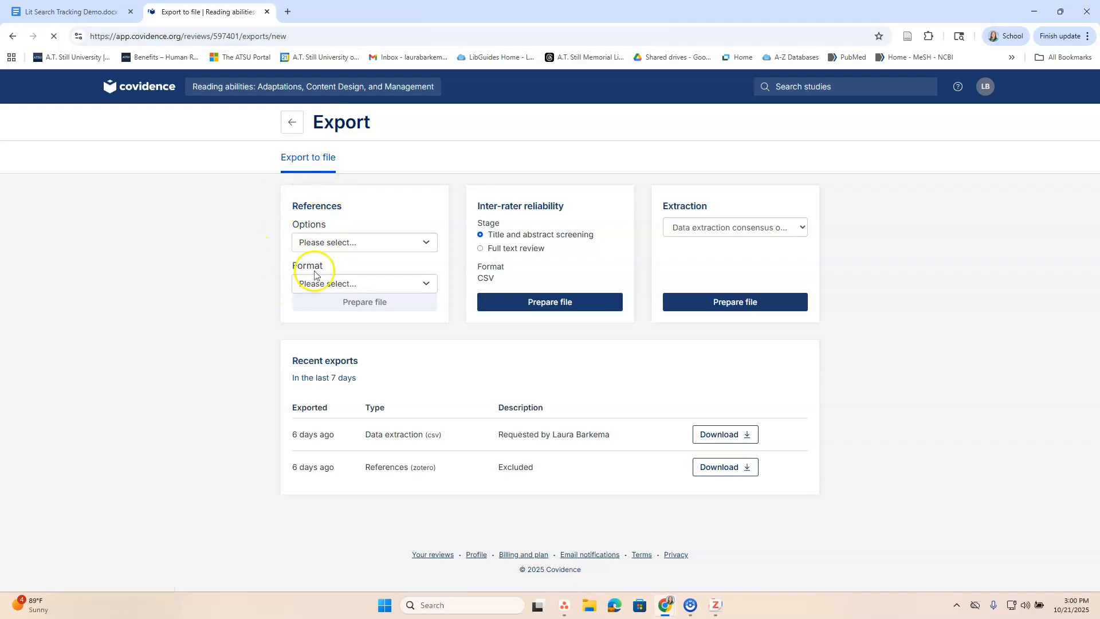
pyautogui.click(326, 243)
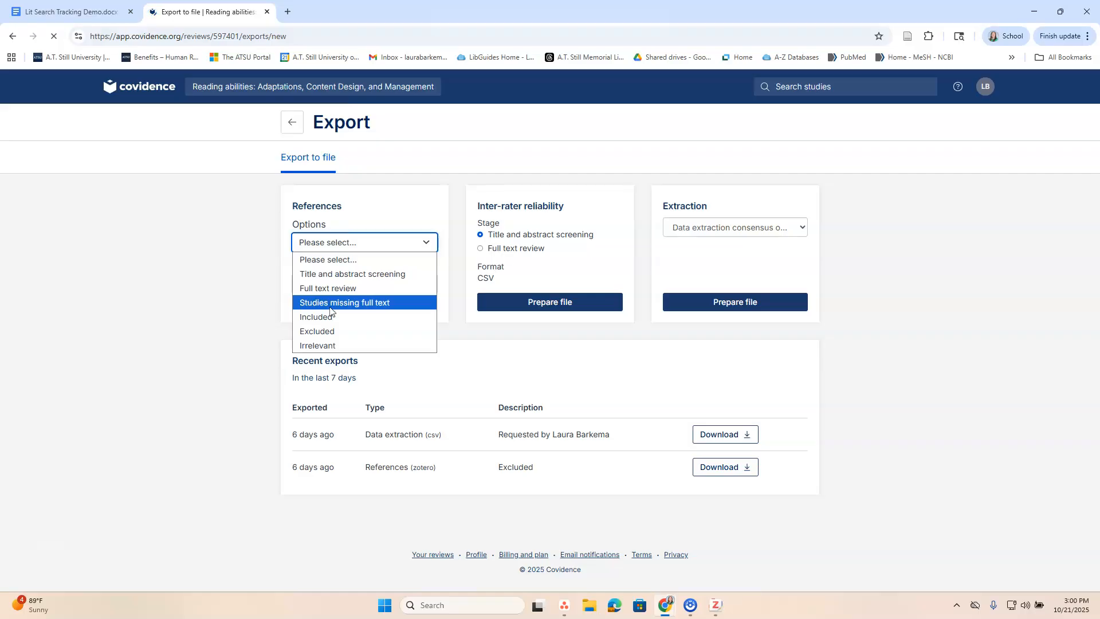
pyautogui.click(316, 285)
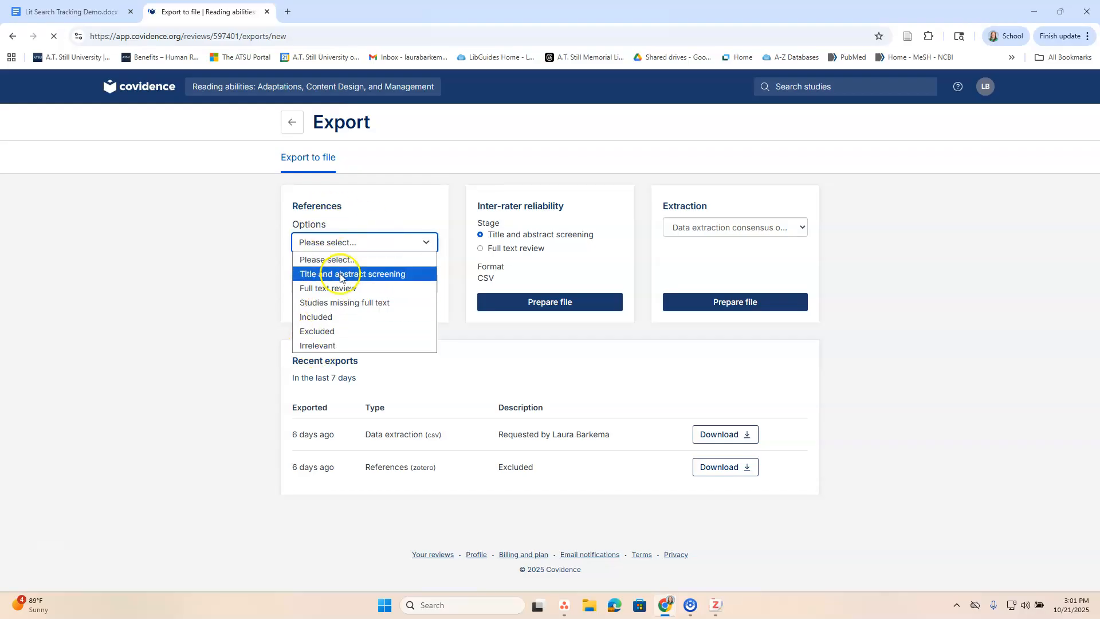
pyautogui.click(327, 332)
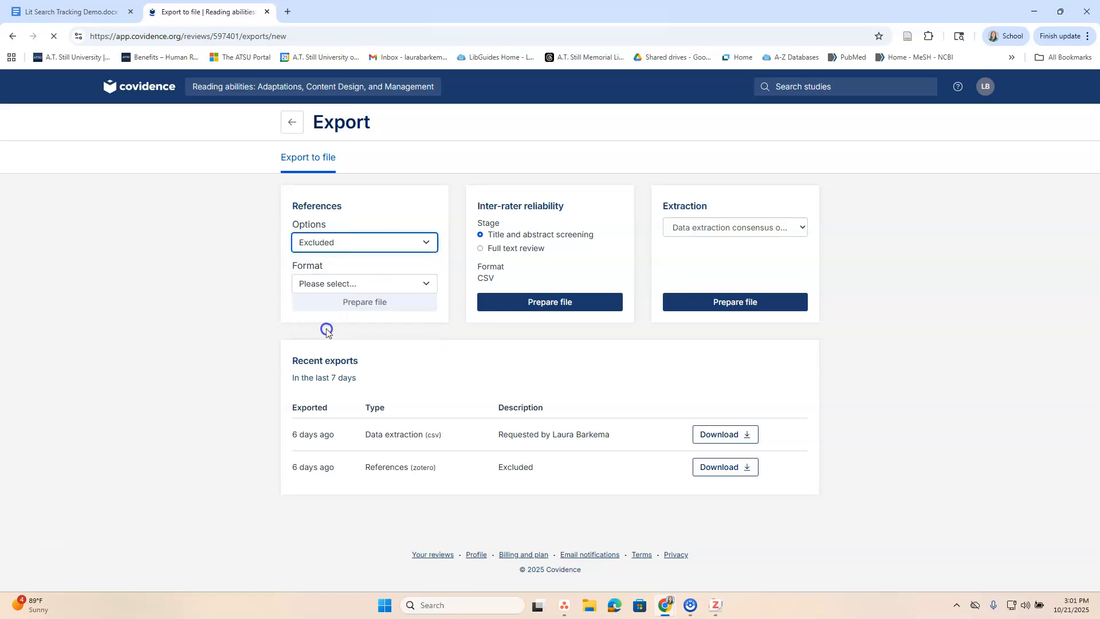
pyautogui.click(351, 284)
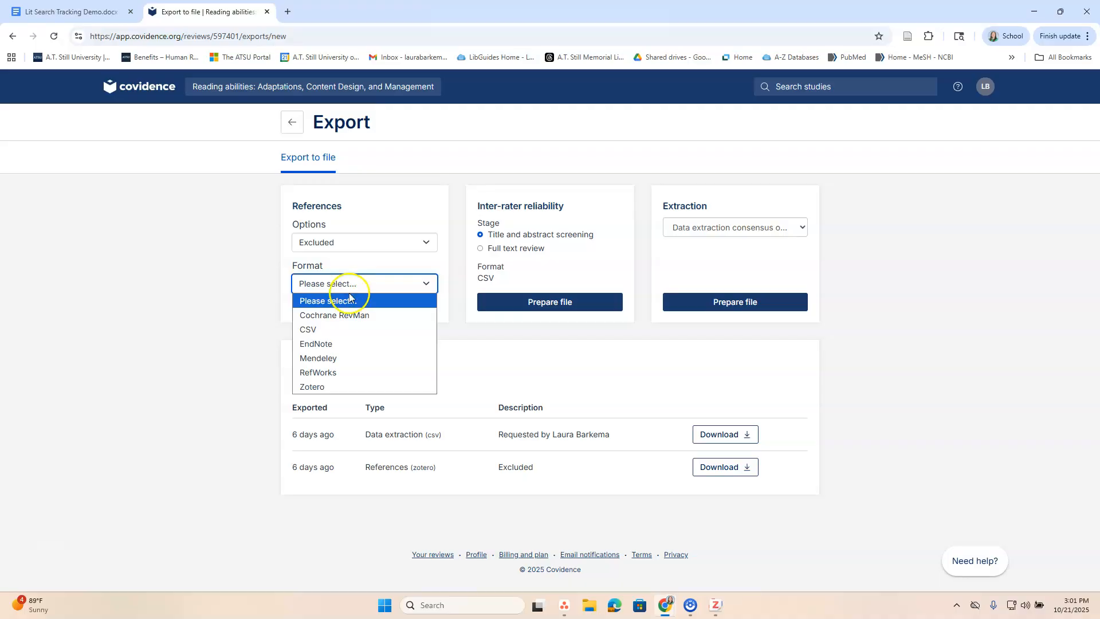
pyautogui.click(342, 331)
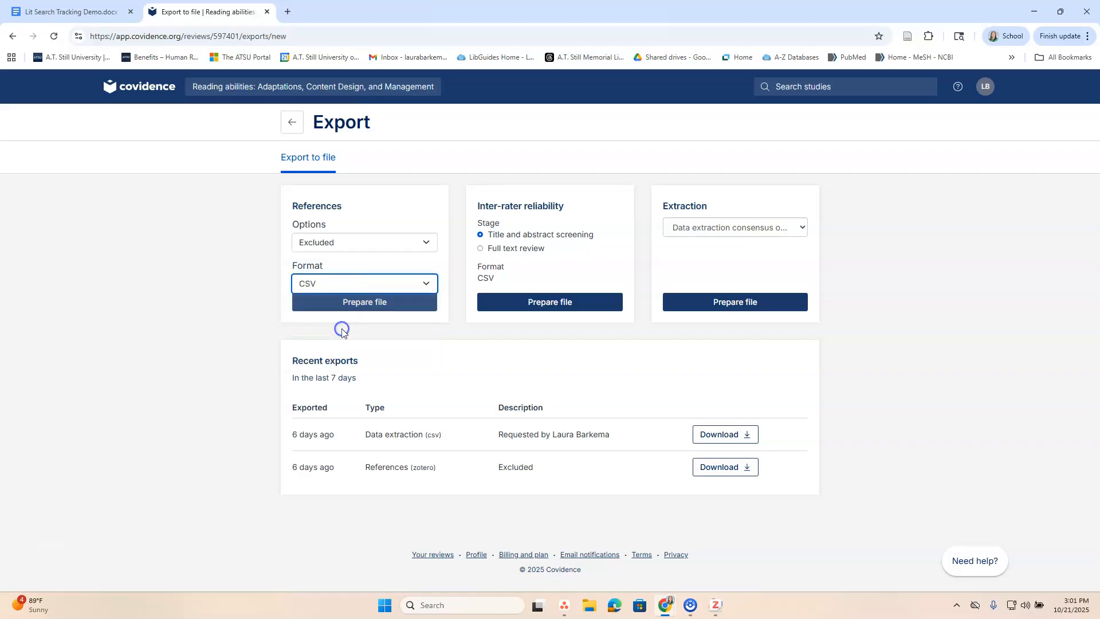
pyautogui.click(351, 310)
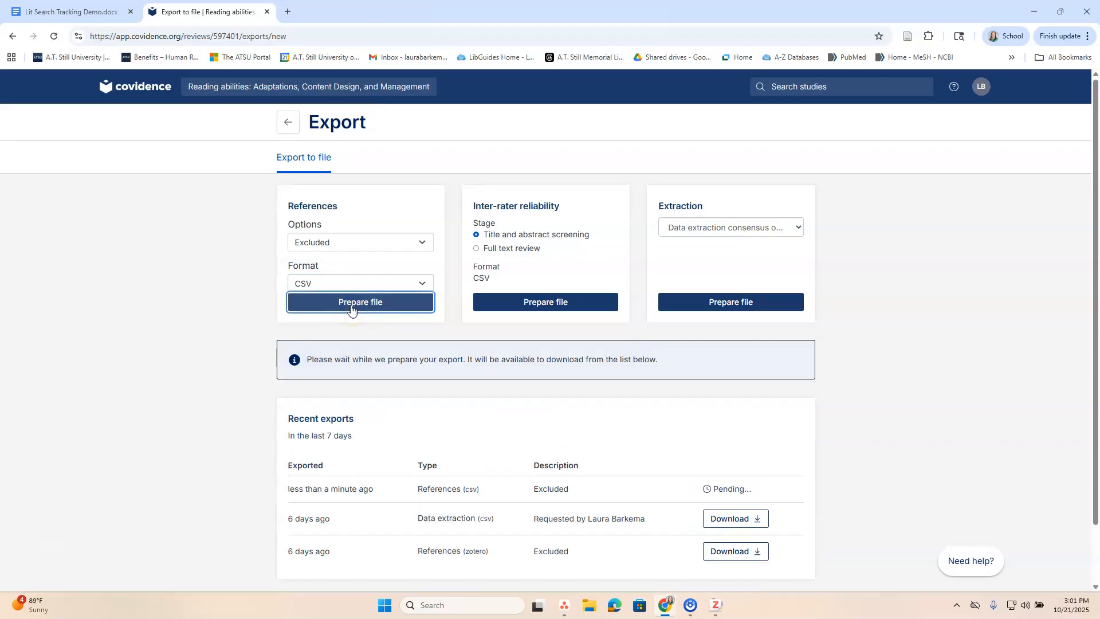
pyautogui.click(355, 309)
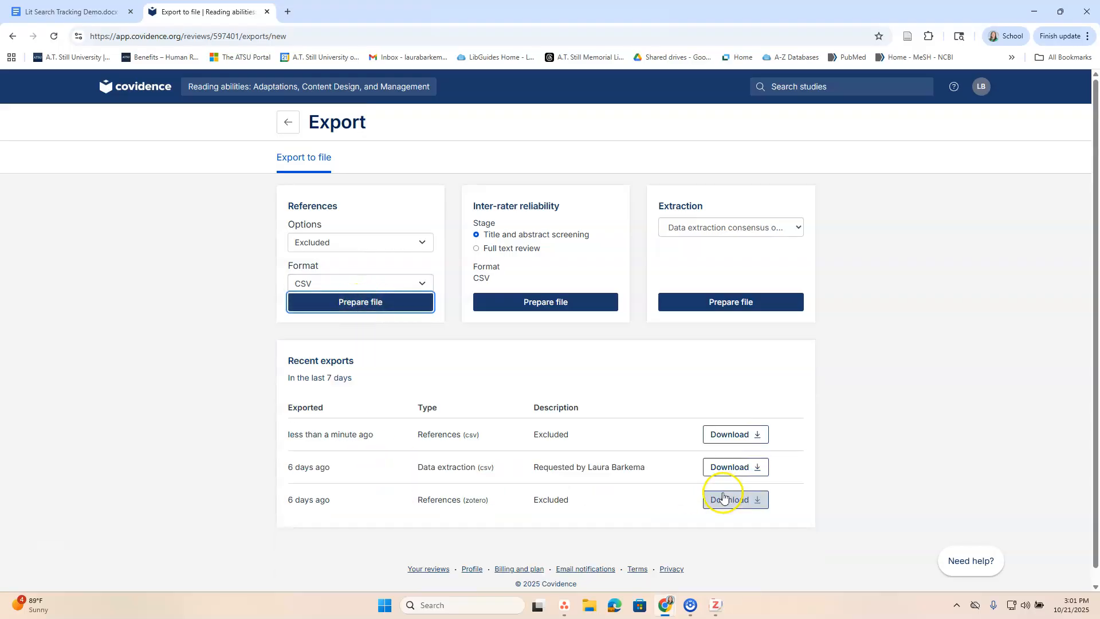
# Step: Download the new excluded references CSV and open it in a maximized Excel window
pyautogui.click(737, 435)
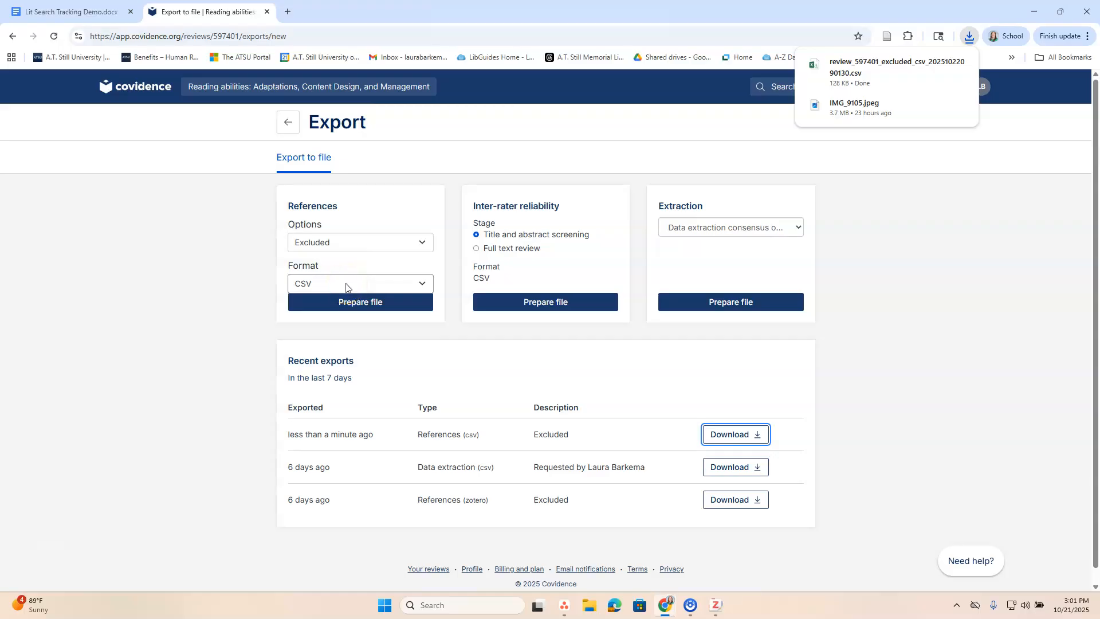
pyautogui.click(732, 434)
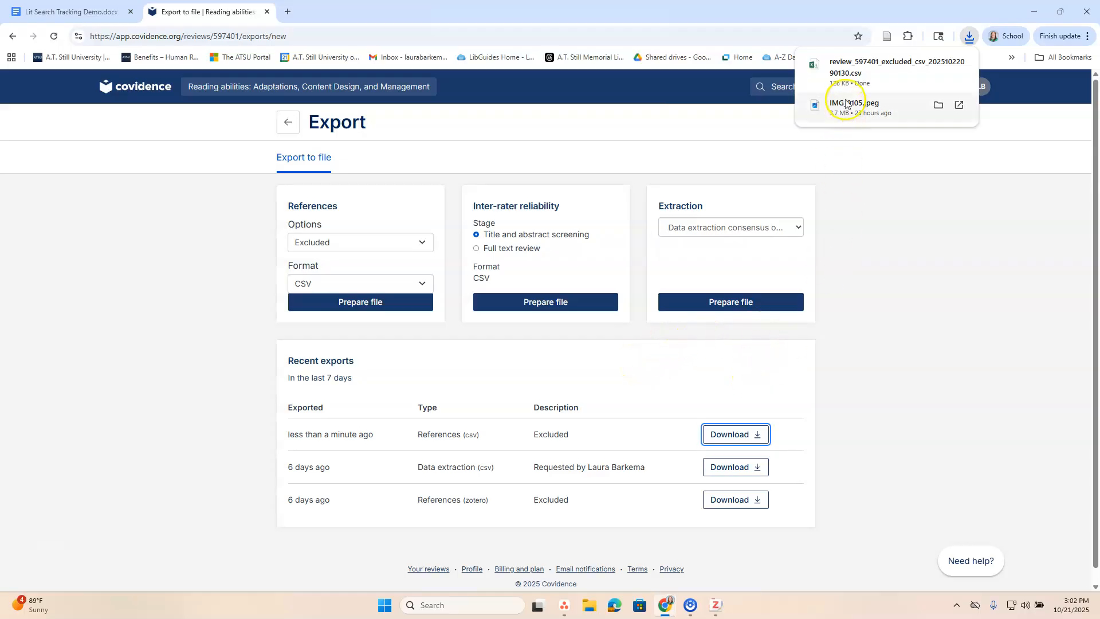
pyautogui.click(861, 73)
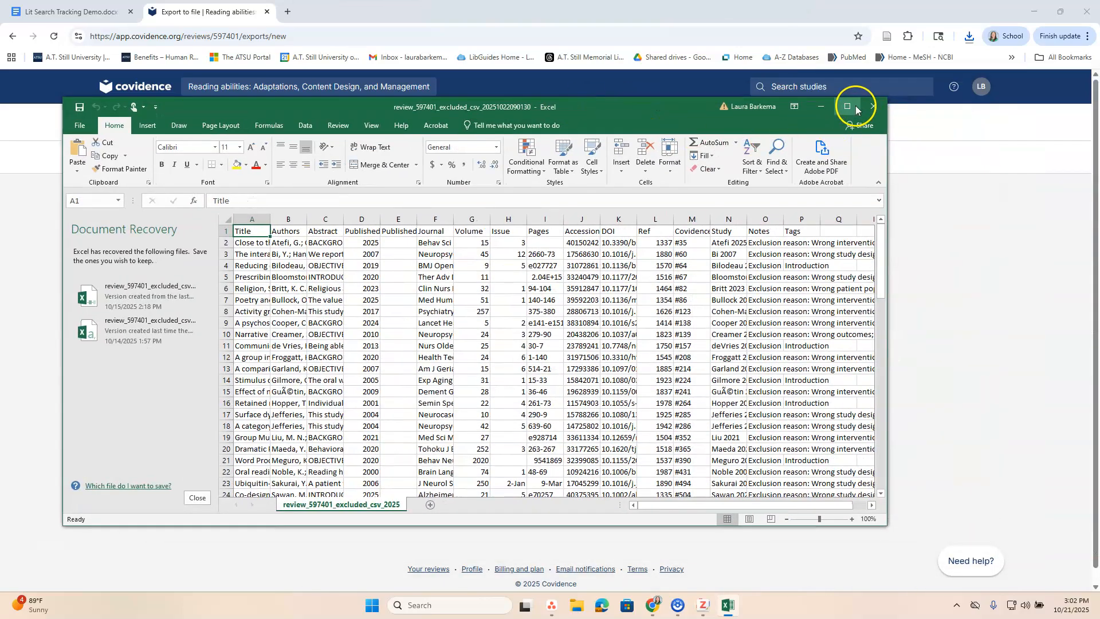
pyautogui.click(855, 109)
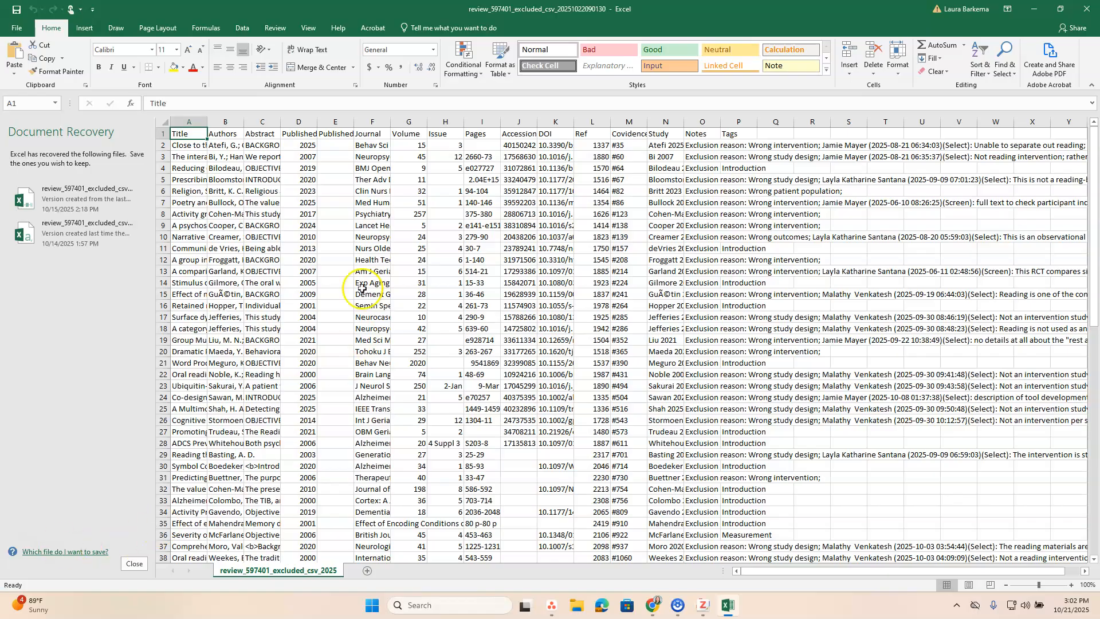
# Step: Widen the Notes column, review the excluded studies' exclusion reasons and tags, and return to the Covidence export page
pyautogui.click(189, 146)
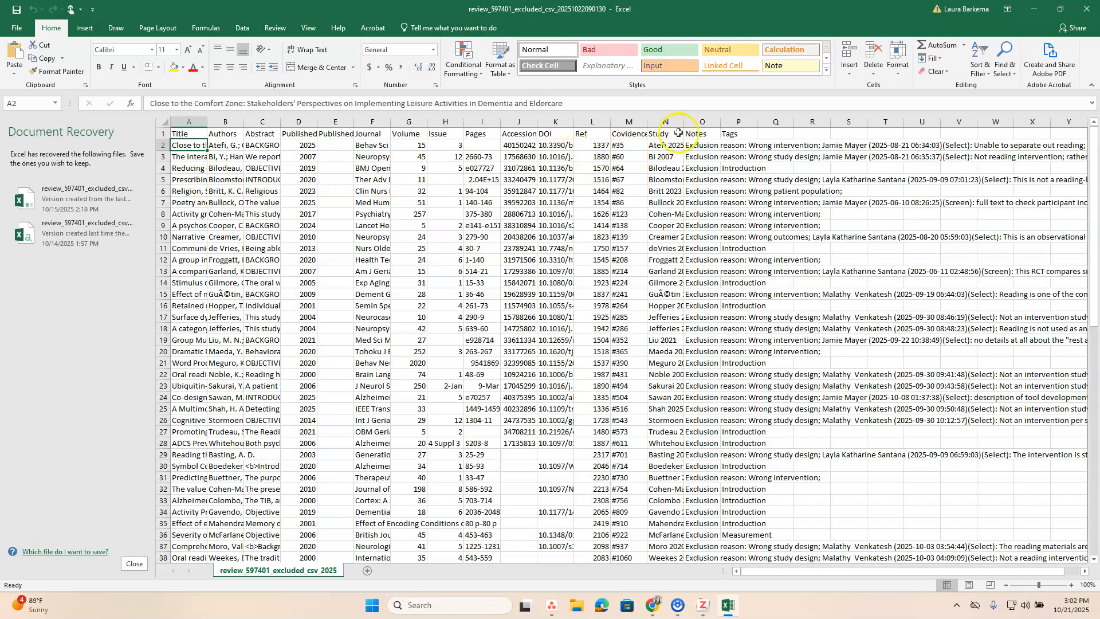
pyautogui.moveTo(719, 121); pyautogui.dragTo(780, 122)
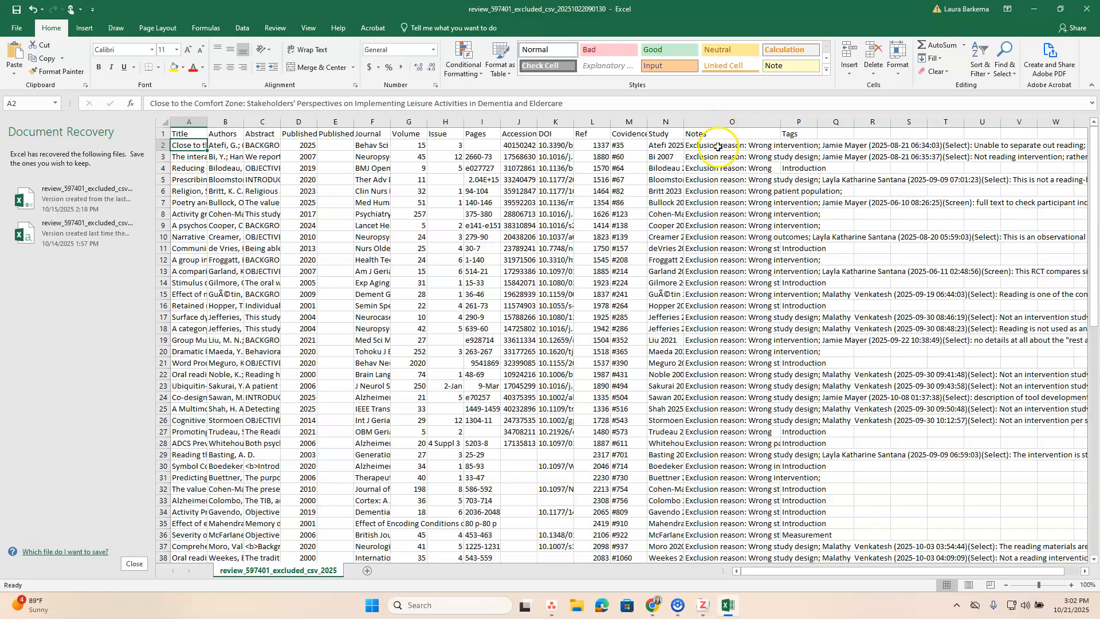
pyautogui.click(717, 145)
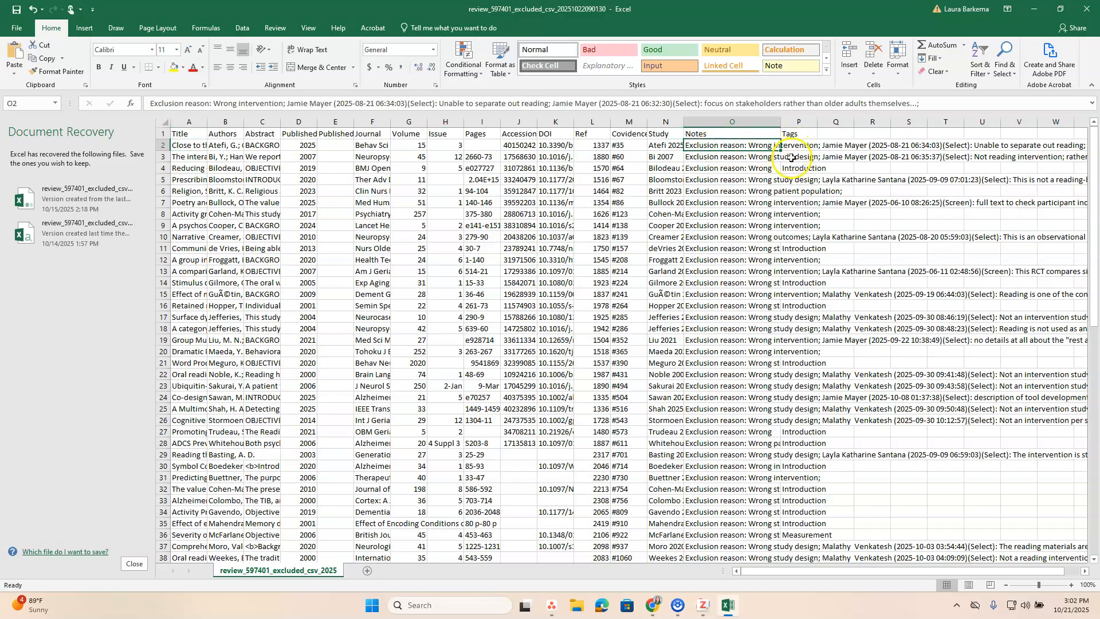
pyautogui.click(788, 236)
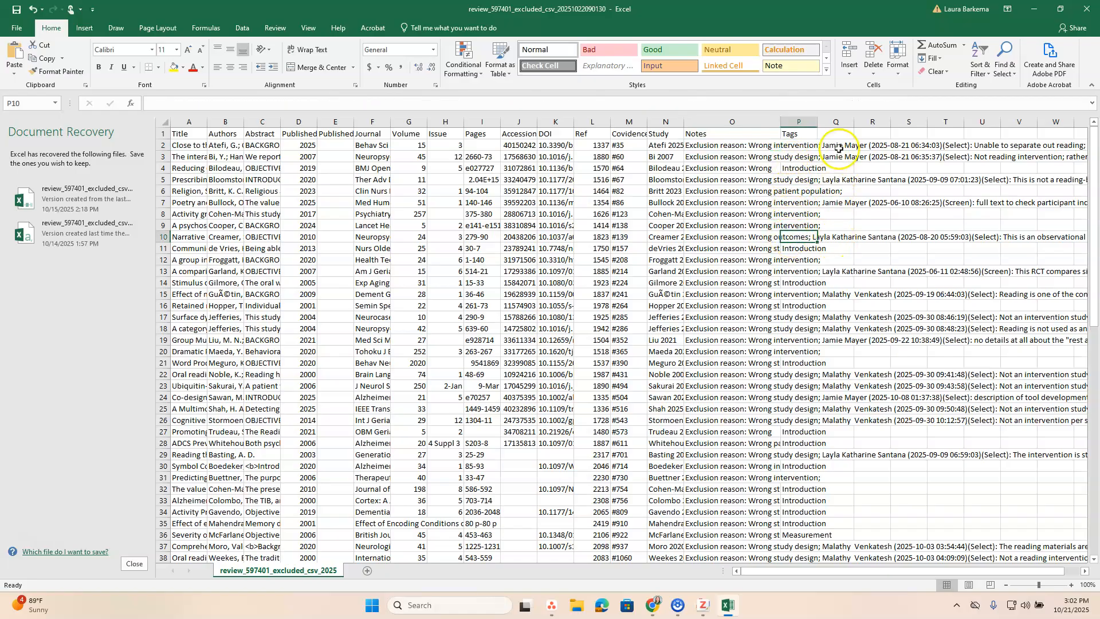
pyautogui.scroll(-2, 856, 257)
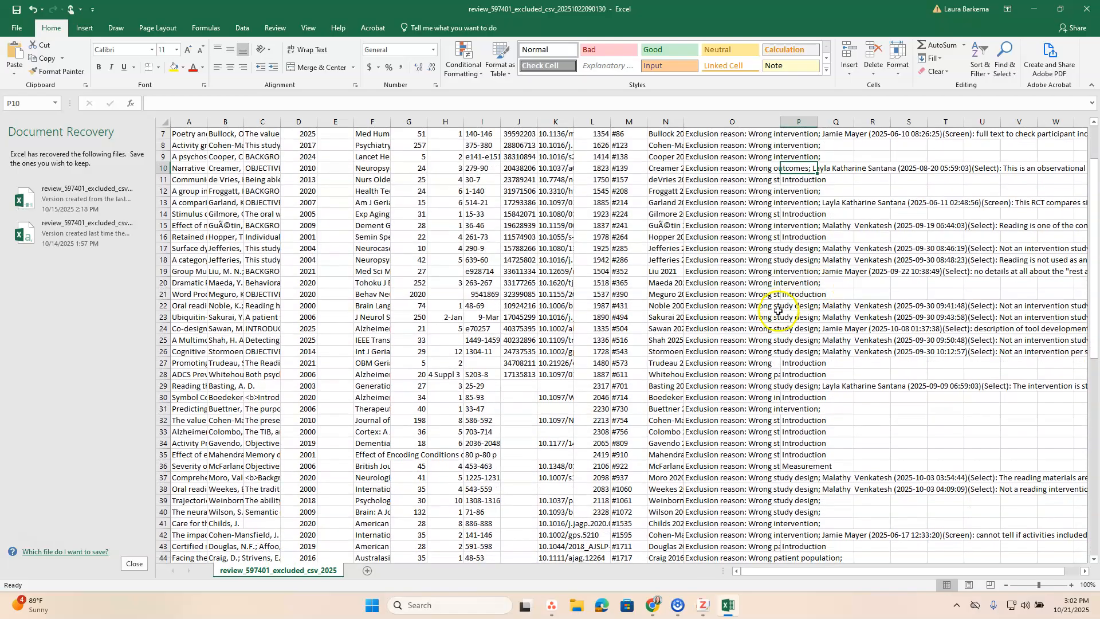
pyautogui.scroll(-4, 779, 313)
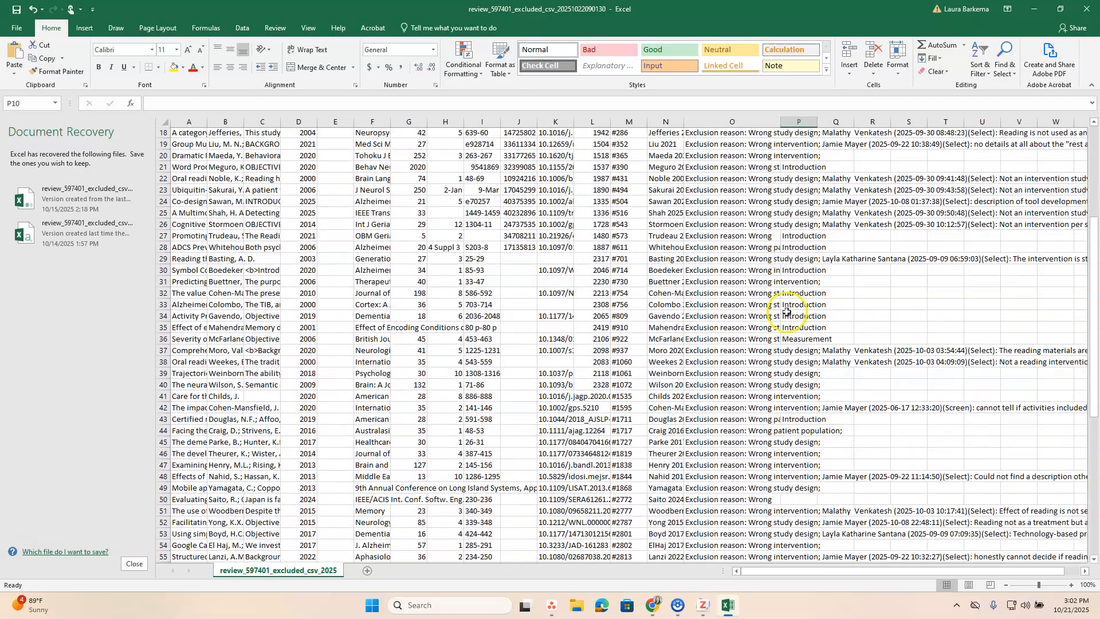
pyautogui.scroll(6, 786, 312)
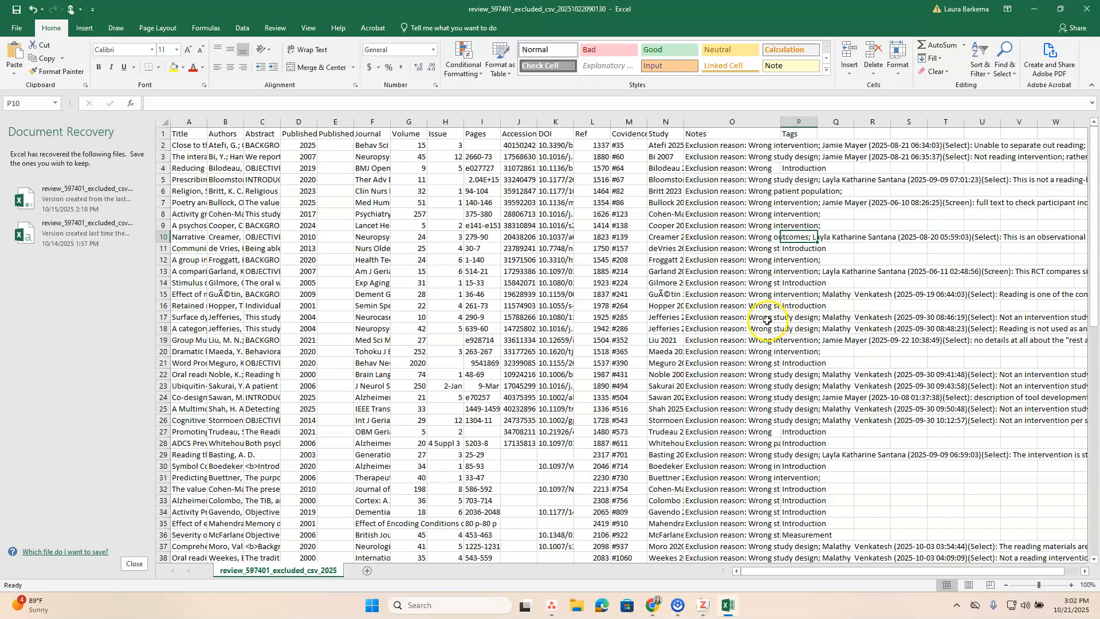
pyautogui.scroll(-3, 767, 318)
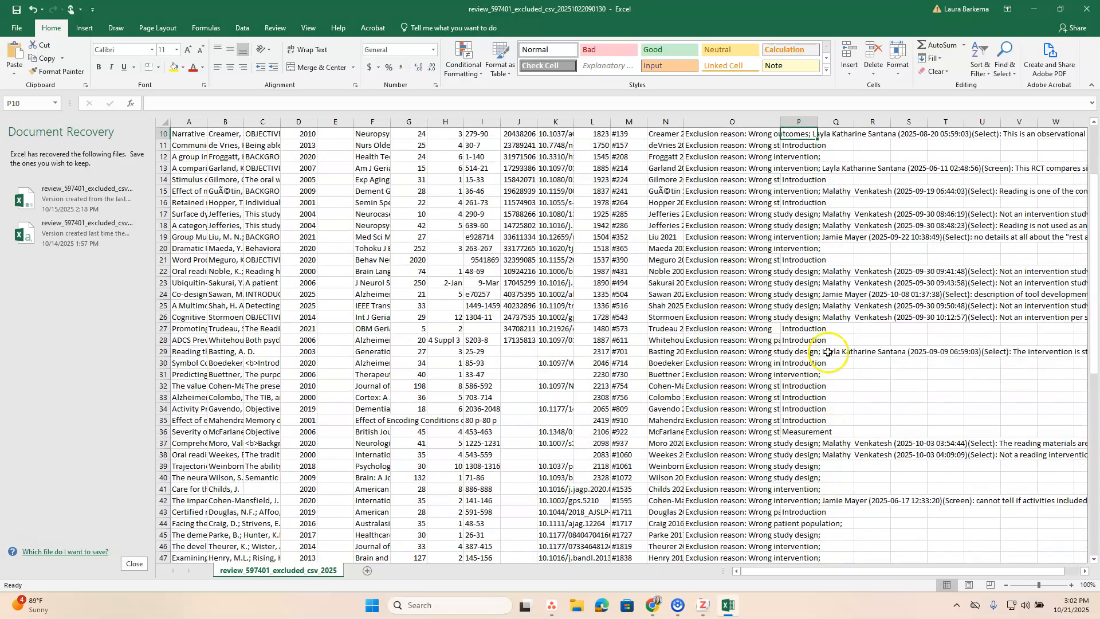
pyautogui.scroll(3, 713, 185)
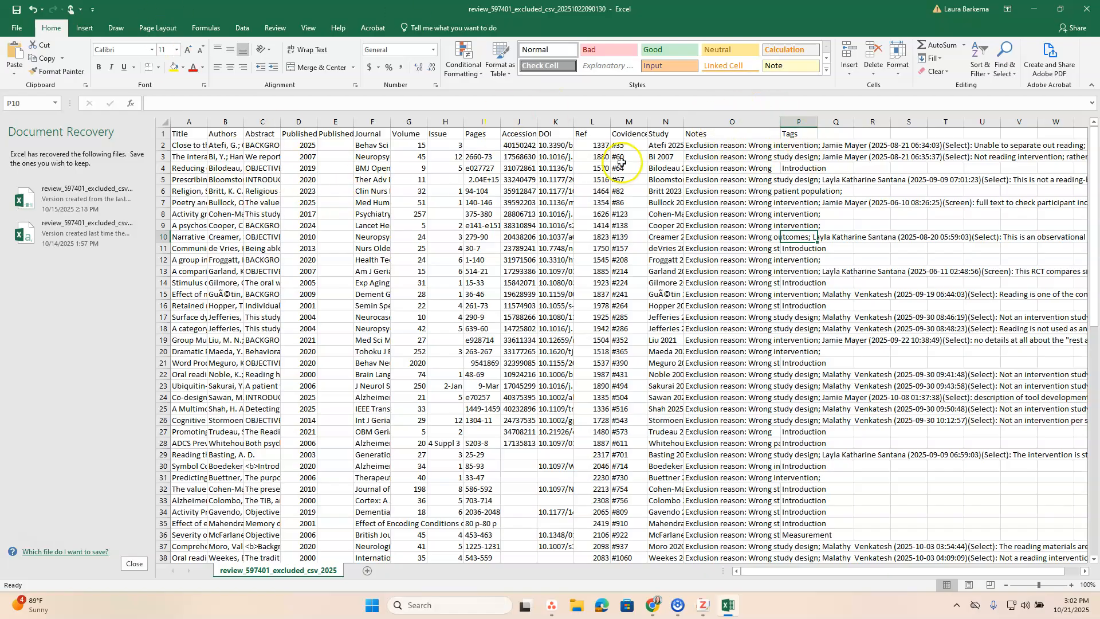
pyautogui.click(1033, 14)
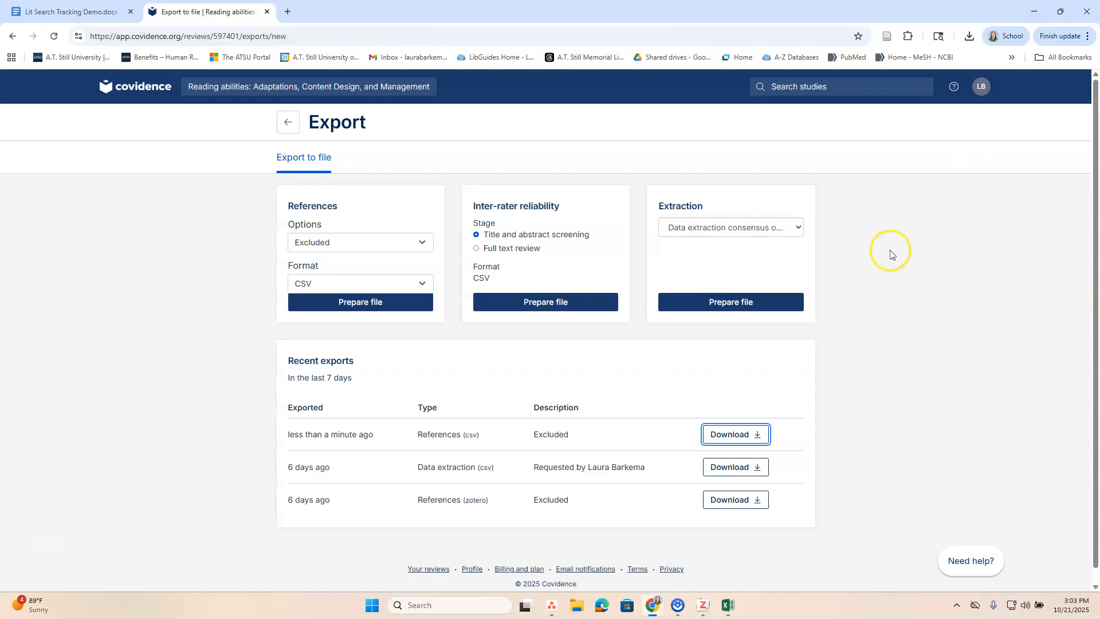
# Step: Prepare another export of the Excluded references, this time in Zotero format
pyautogui.click(350, 285)
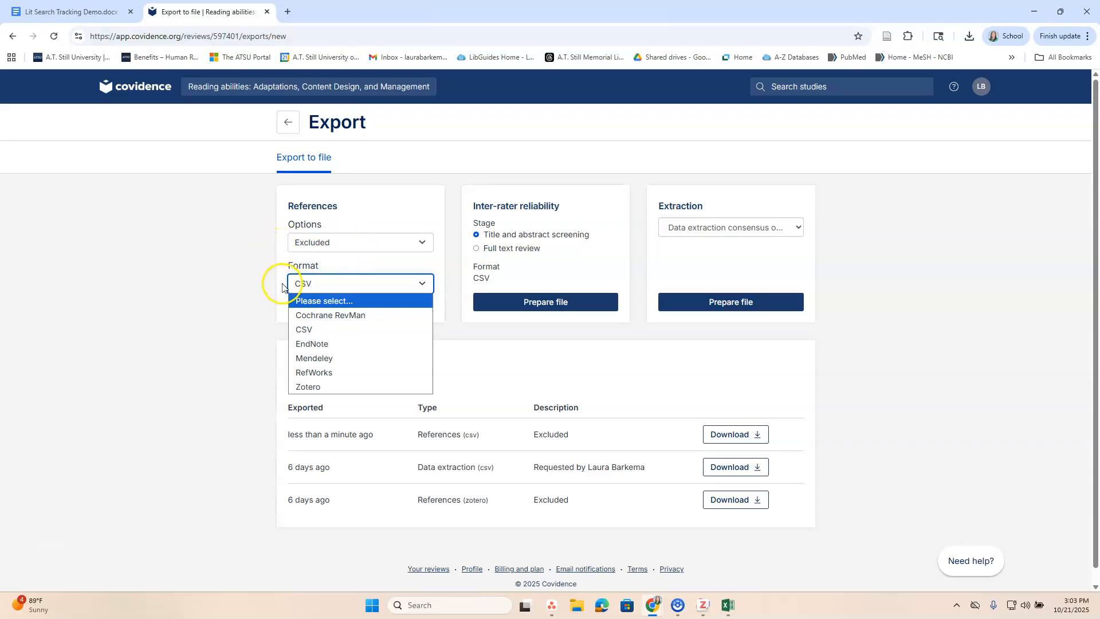
pyautogui.click(329, 342)
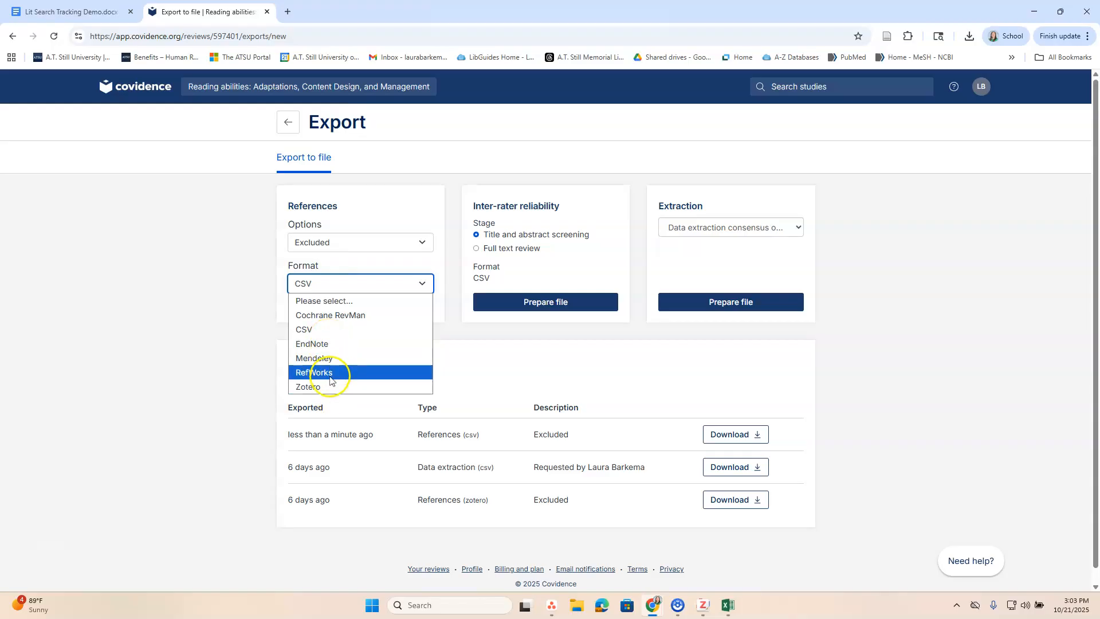
pyautogui.click(322, 350)
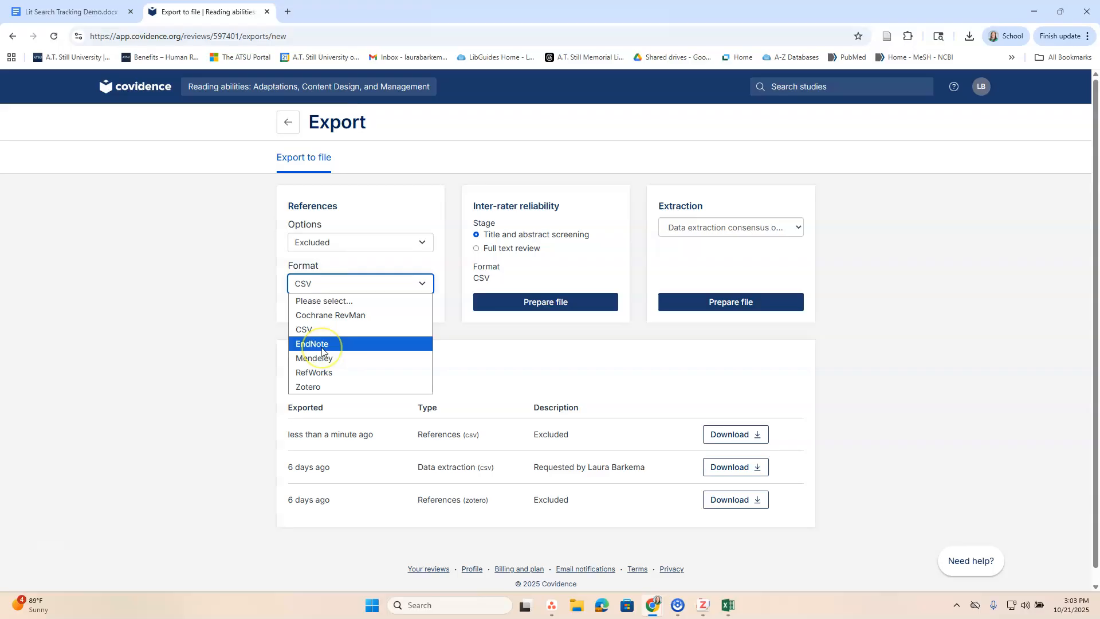
pyautogui.click(321, 389)
pyautogui.moveTo(702, 608)
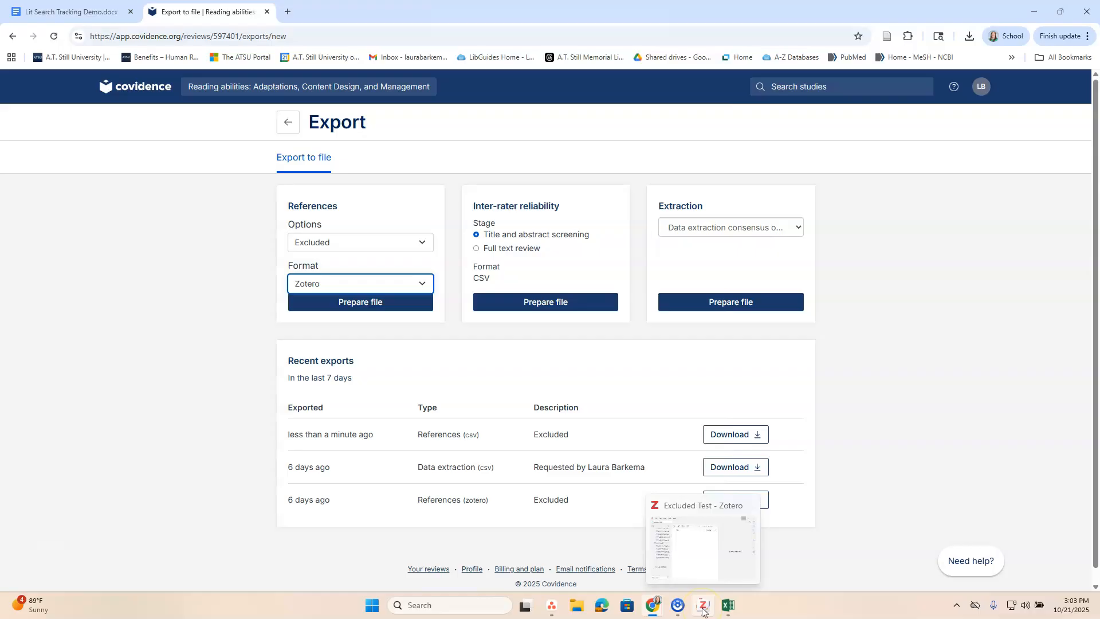
pyautogui.click(327, 304)
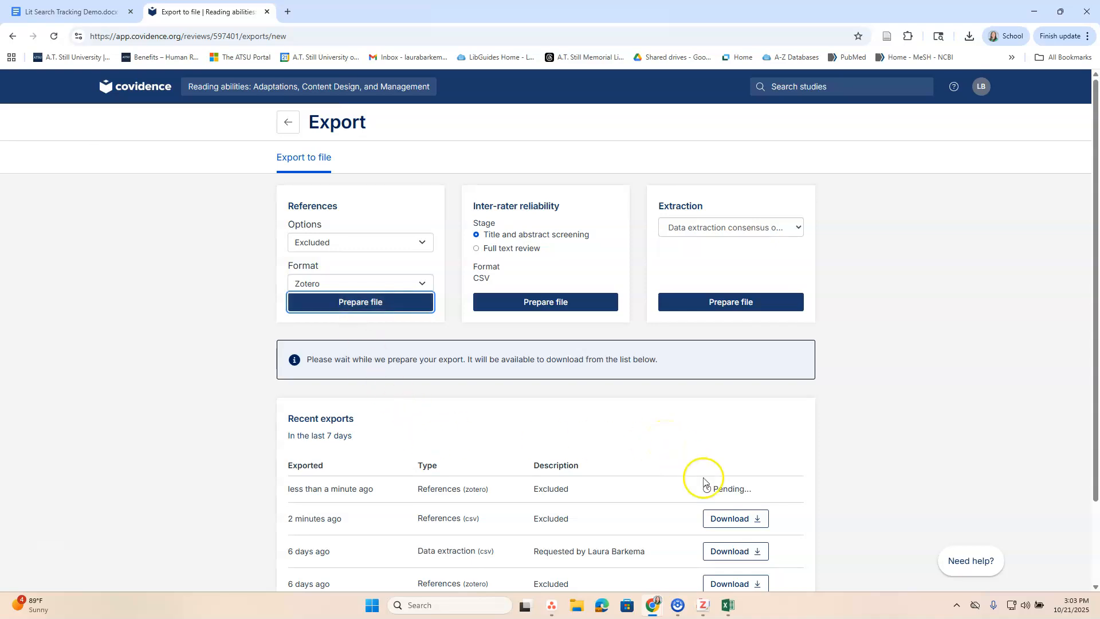
# Step: Switch to Zotero, maximize it, check the Excluded Test collection among the library's collections, and return to Covidence
pyautogui.click(701, 613)
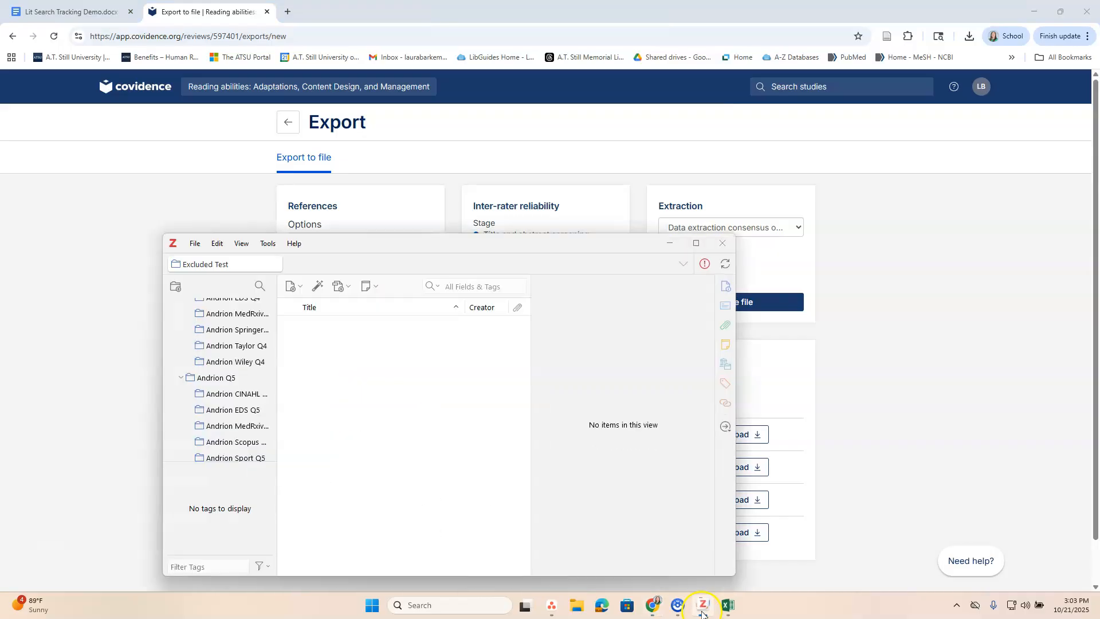
pyautogui.click(702, 244)
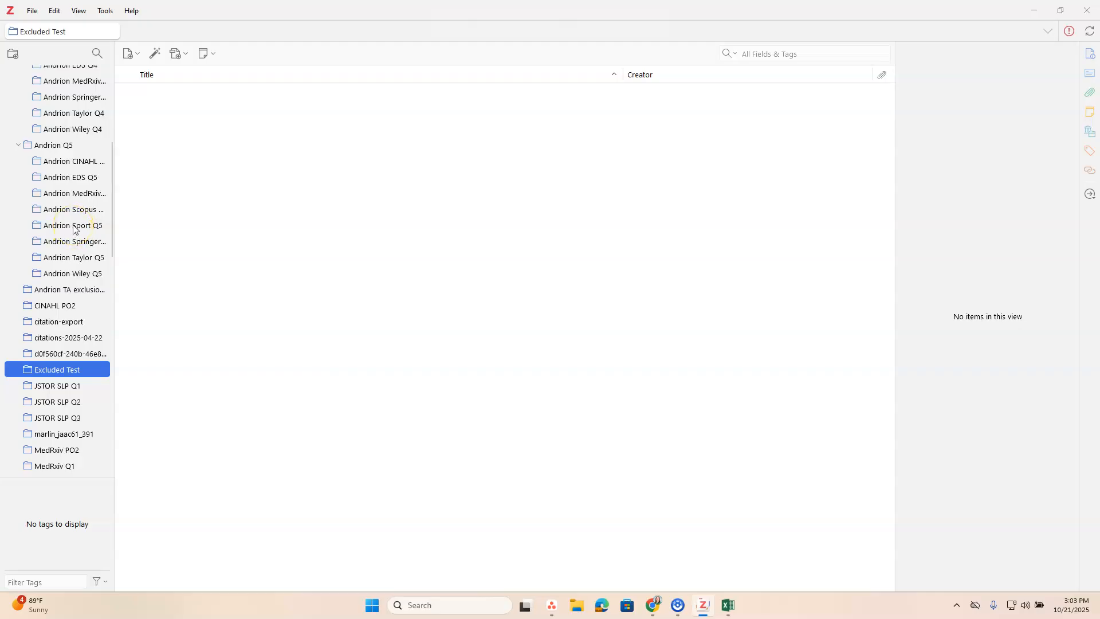
pyautogui.scroll(5, 53, 222)
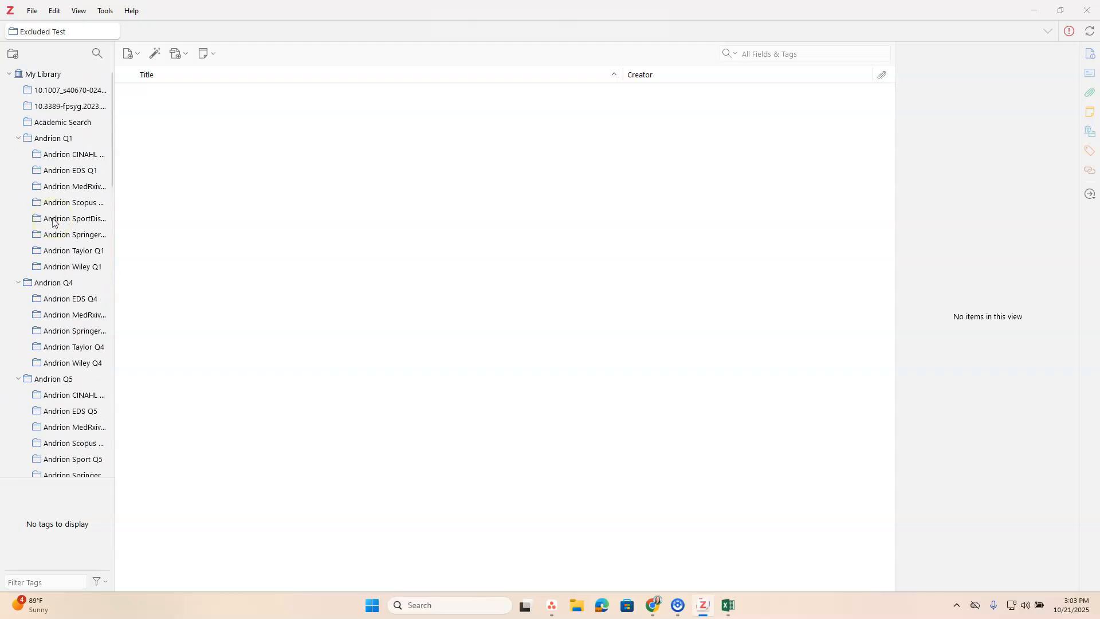
pyautogui.scroll(-5, 68, 264)
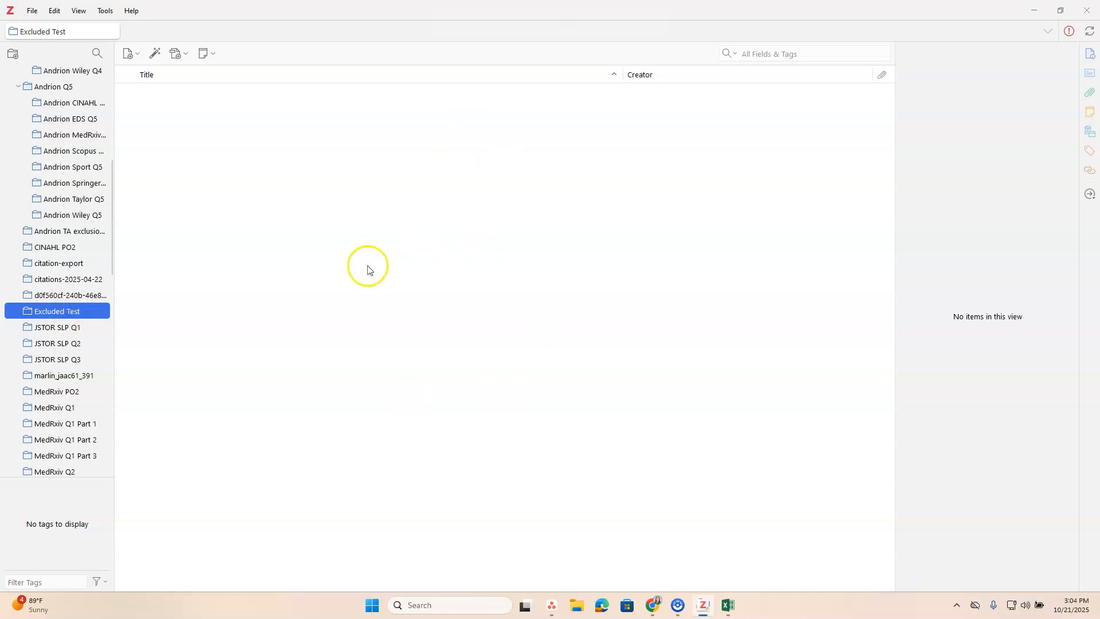
pyautogui.click(1032, 9)
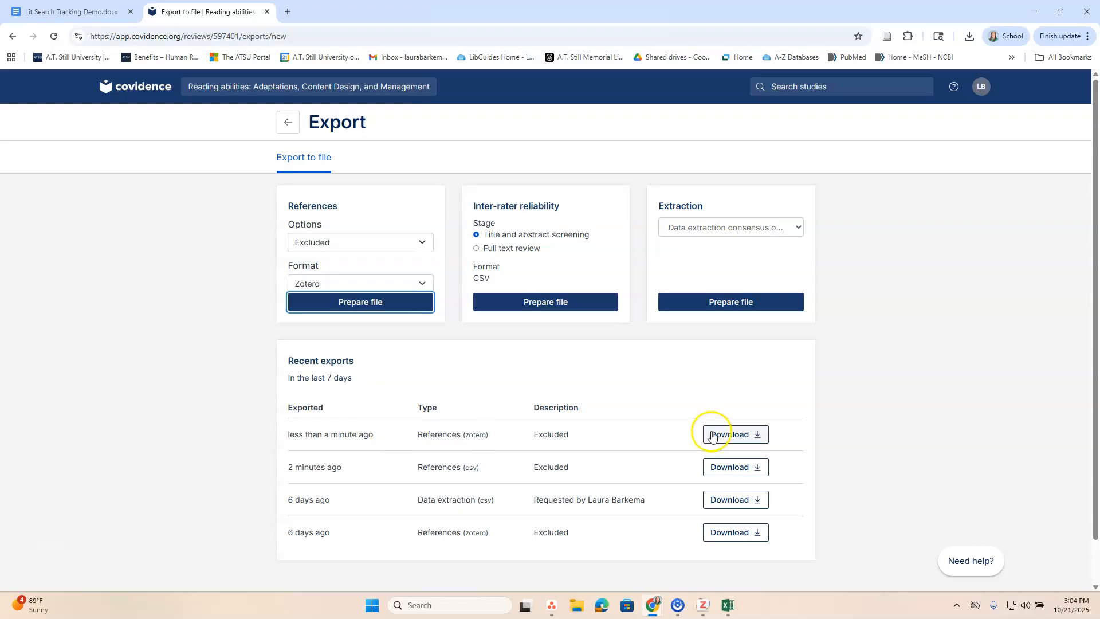
# Step: Download the new Zotero-format export of excluded references and import the RIS file into Zotero without creating a new collection
pyautogui.click(748, 436)
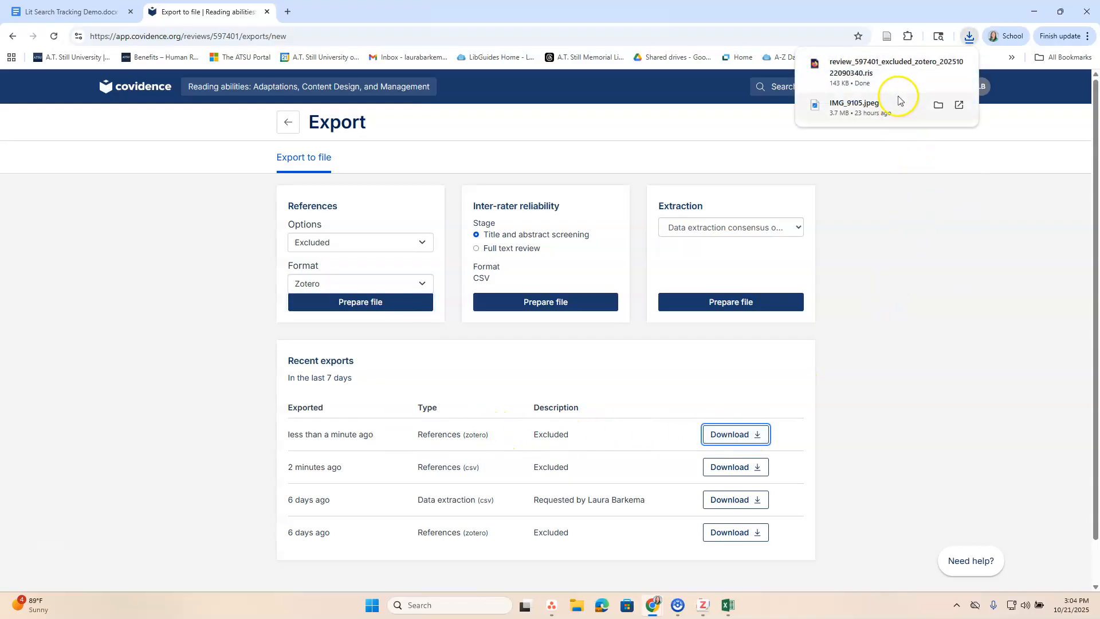
pyautogui.click(874, 79)
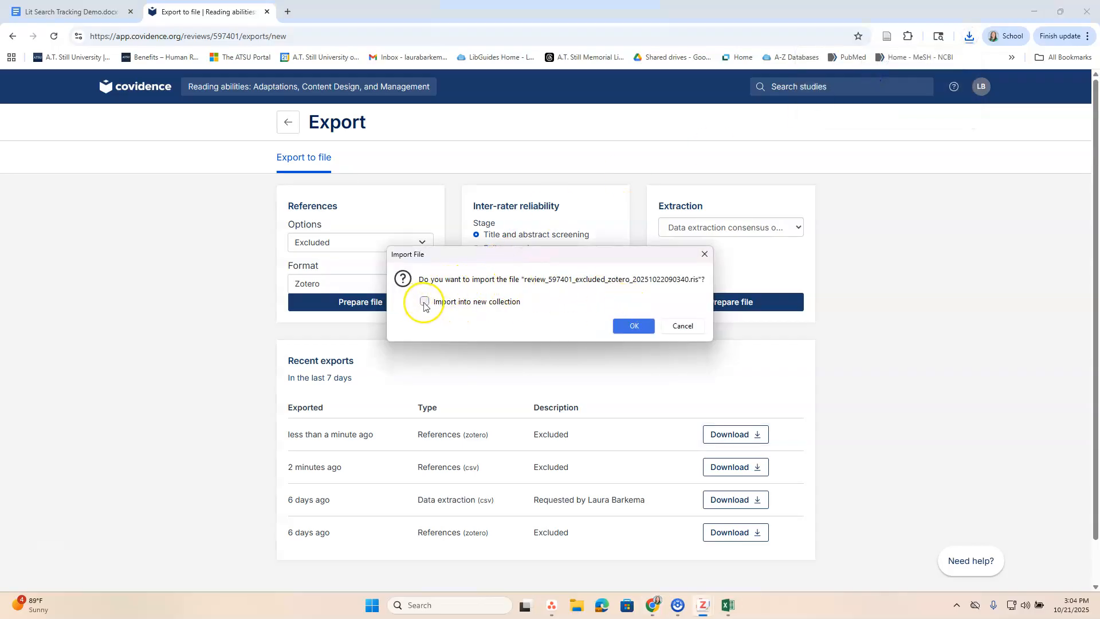
pyautogui.click(632, 327)
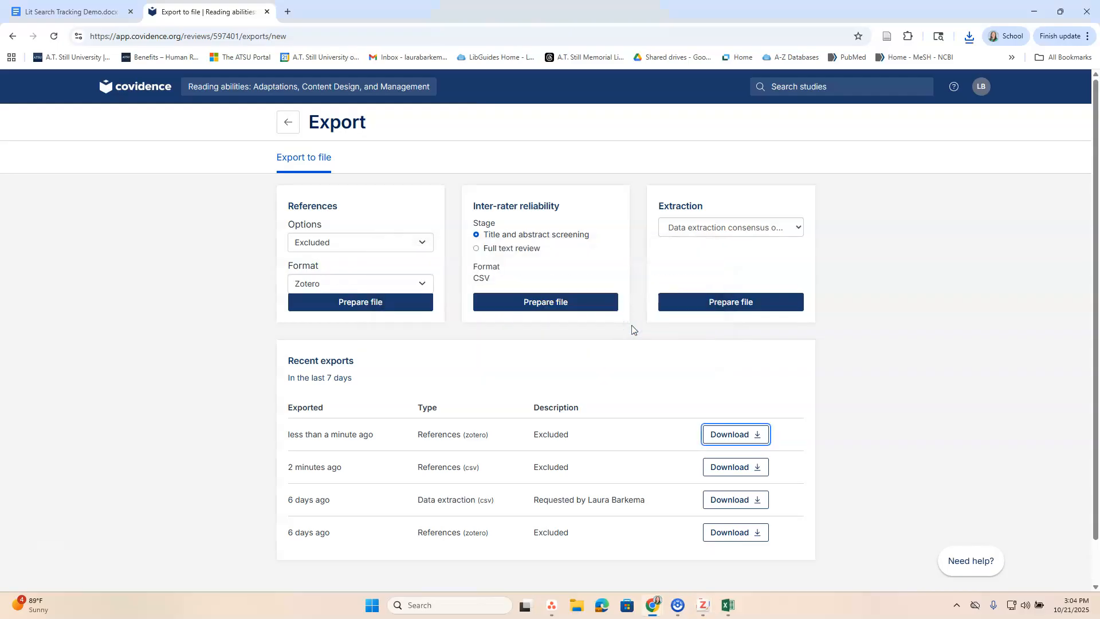
# Step: Switch to Zotero once the import is done and look through the references in the Excluded Test collection
pyautogui.moveTo(704, 609)
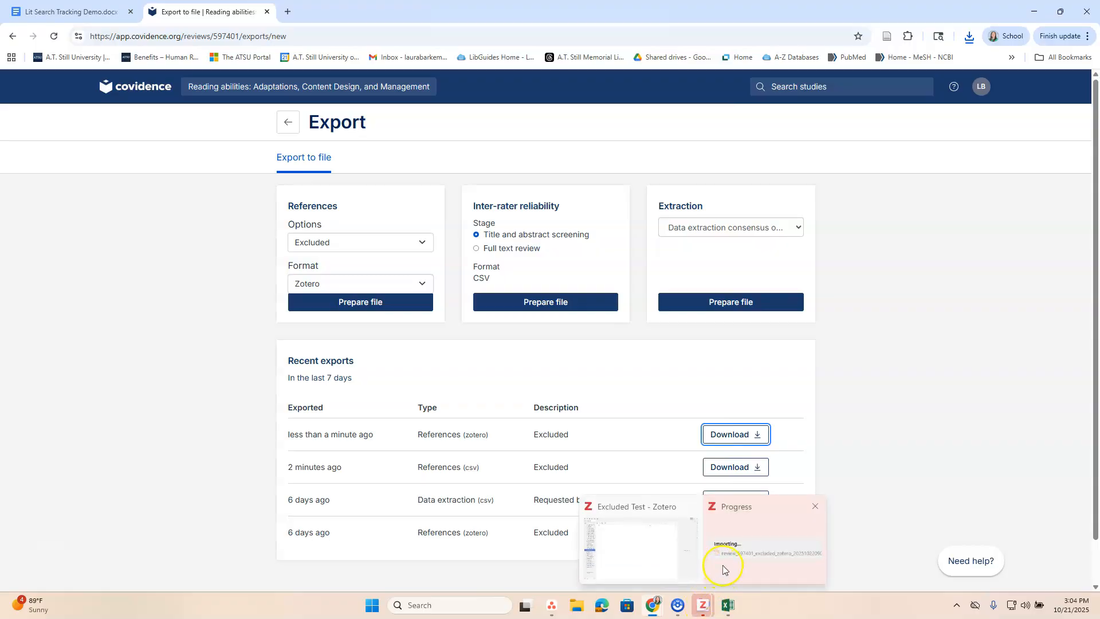
pyautogui.moveTo(696, 542)
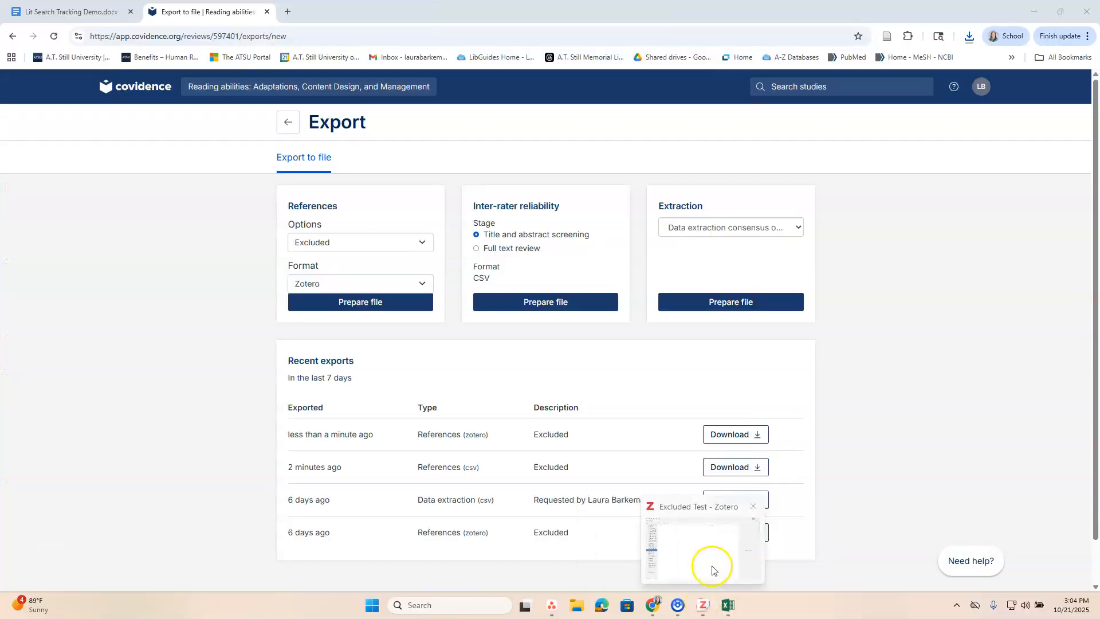
pyautogui.click(713, 568)
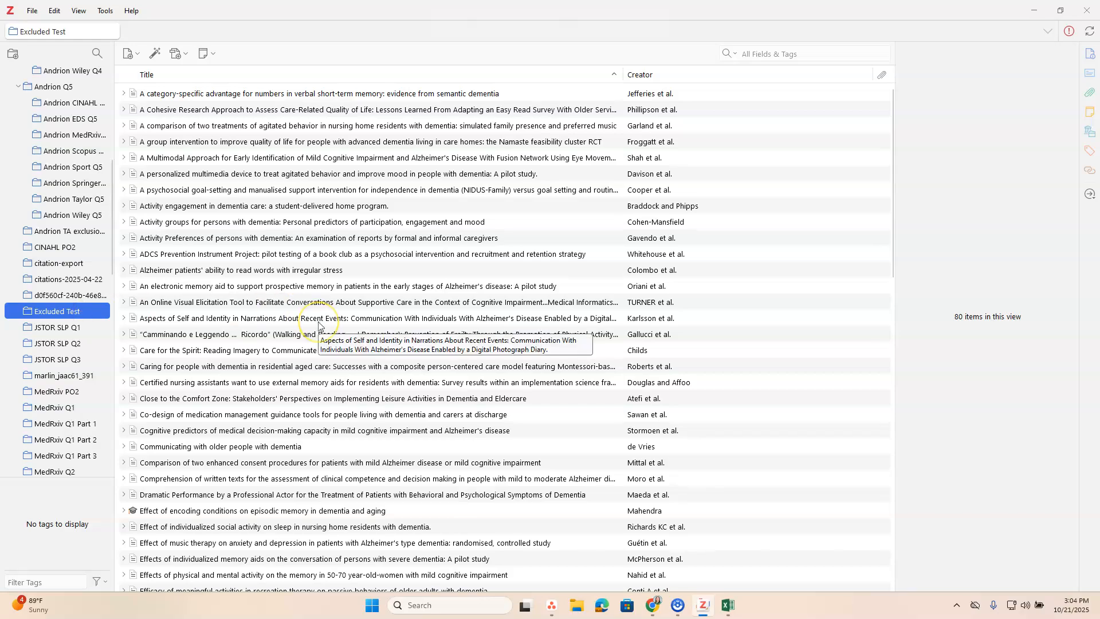
pyautogui.scroll(-8, 318, 325)
pyautogui.scroll(-7, 318, 326)
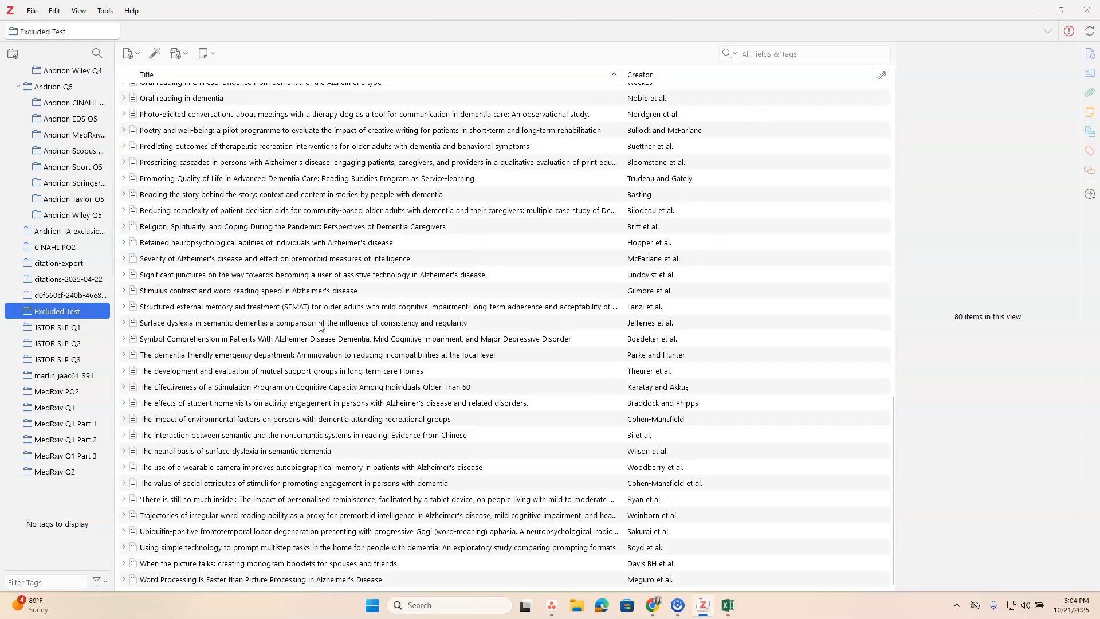
pyautogui.scroll(16, 319, 327)
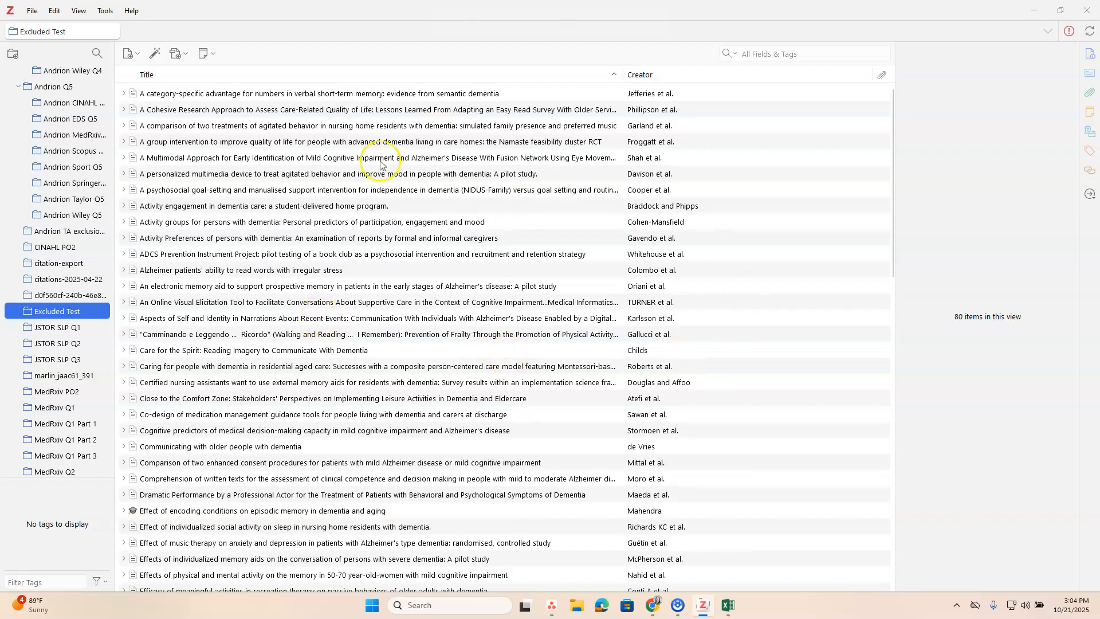
# Step: Check the exclusion-reason notes of the "A comparison of two treatments of agitated behavior" and "A Cohesive Research Approach" articles
pyautogui.click(355, 128)
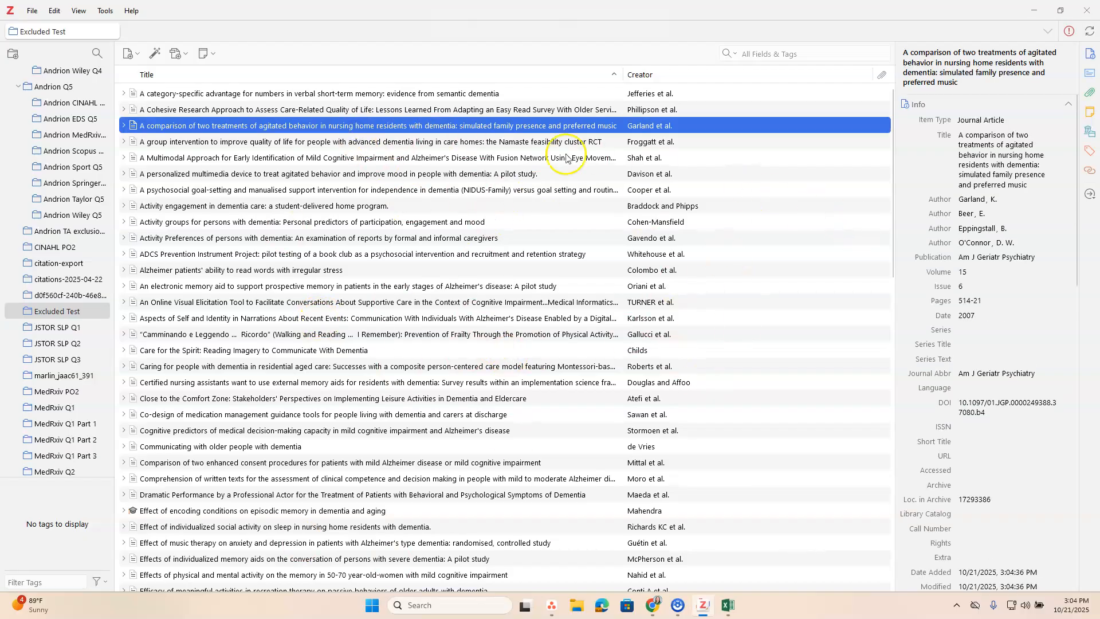
pyautogui.scroll(-10, 1008, 401)
pyautogui.scroll(-3, 1009, 399)
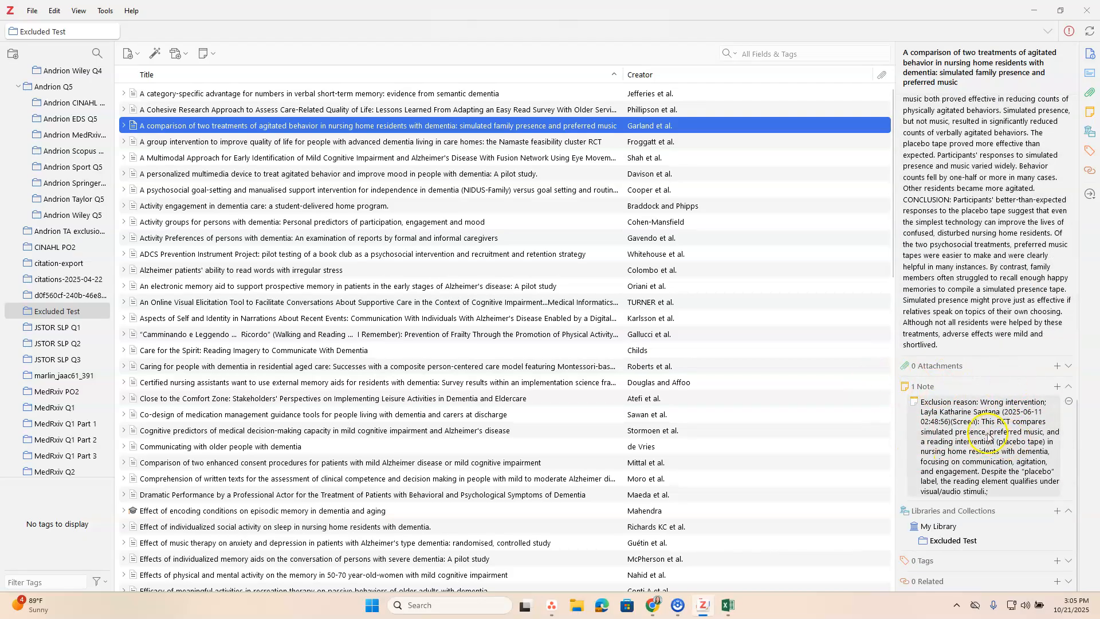
pyautogui.click(947, 433)
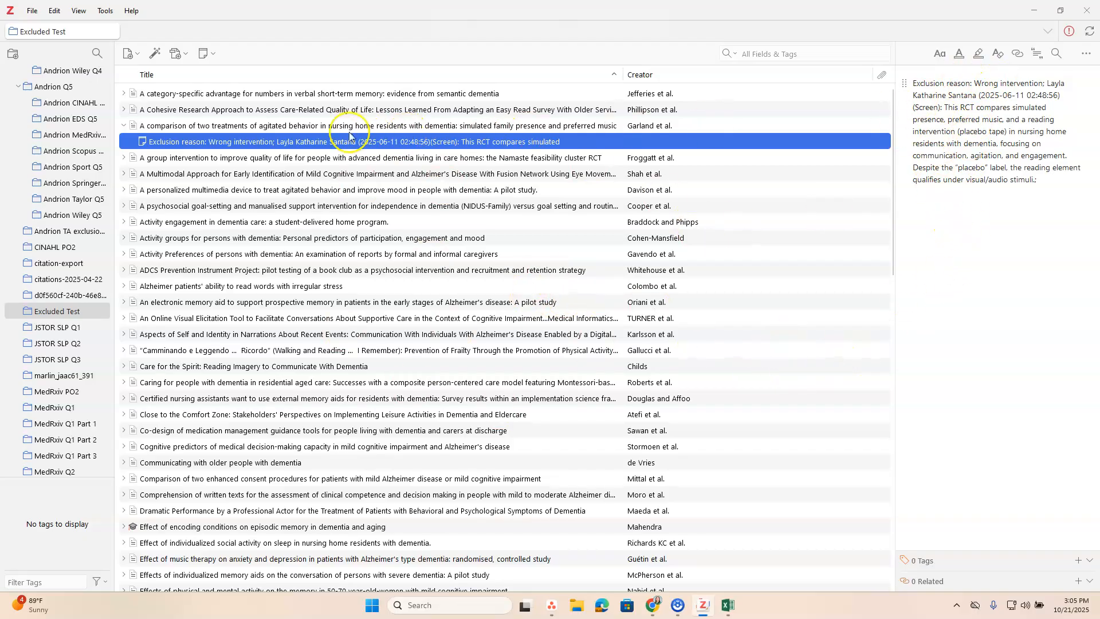
pyautogui.click(185, 114)
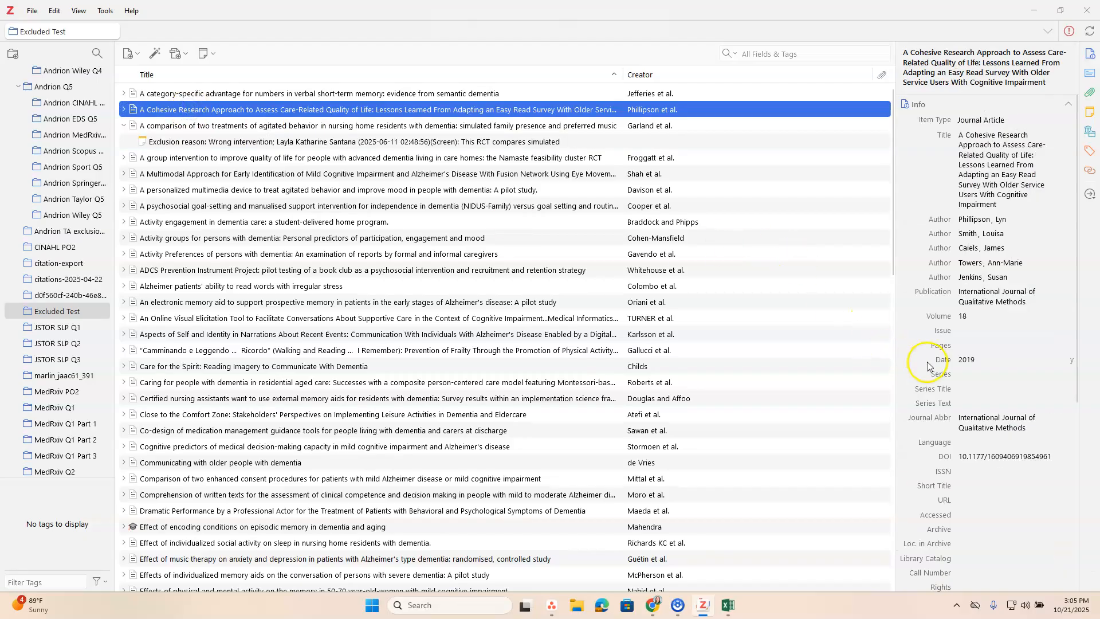
pyautogui.scroll(-3, 929, 368)
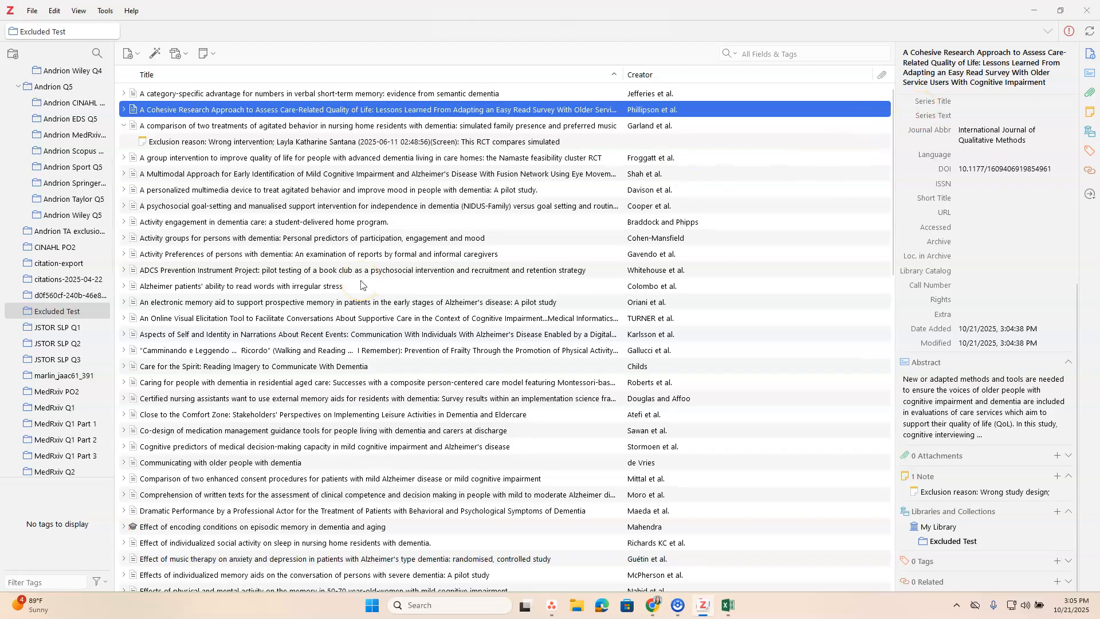
# Step: Create a bibliography from the Excluded Test collection in American Medical Association 11th edition style, with Bibliography output saved as RTF
pyautogui.click(65, 315)
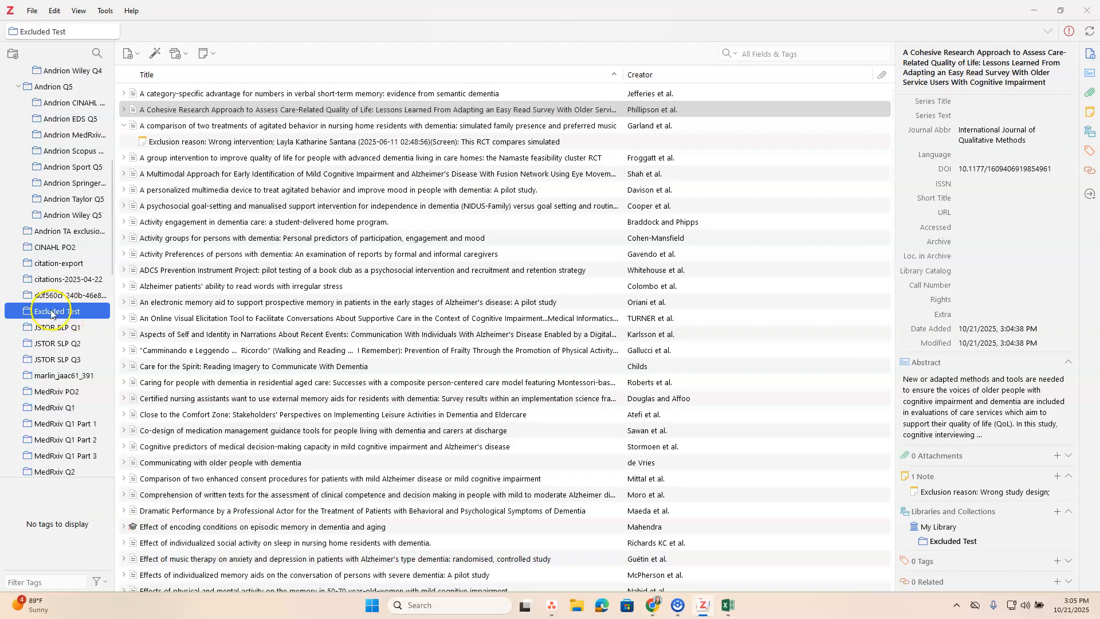
pyautogui.rightClick(51, 314)
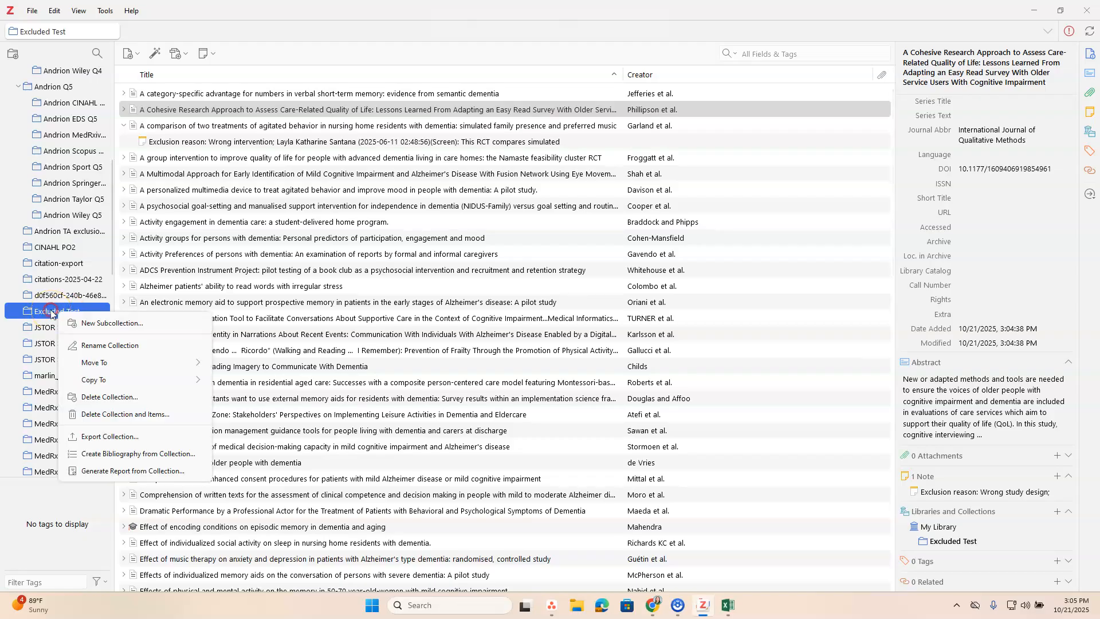
pyautogui.click(113, 461)
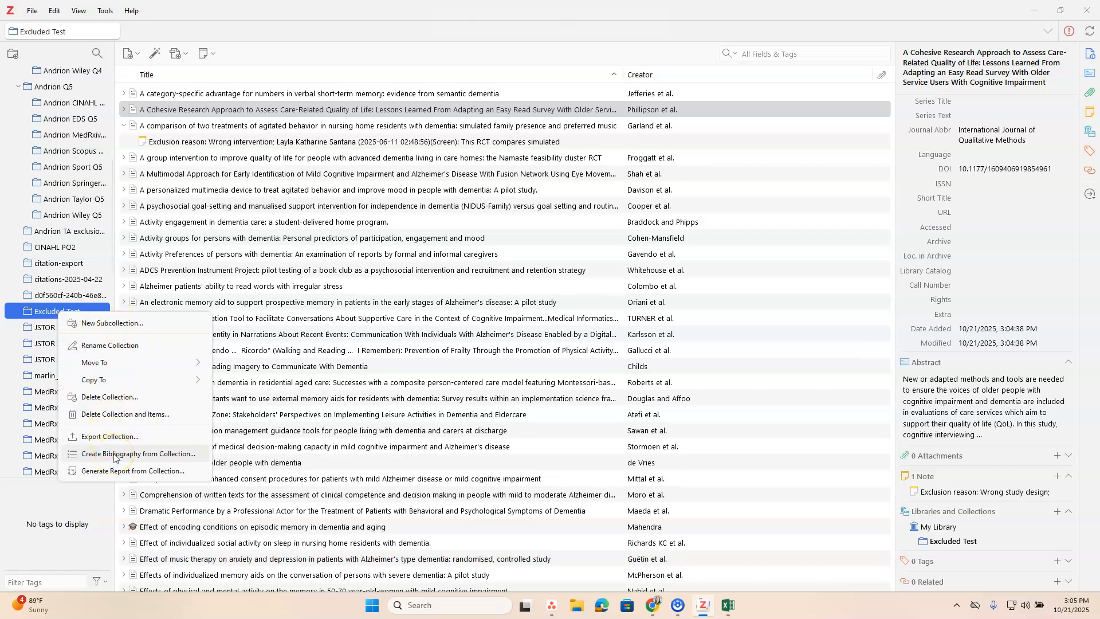
pyautogui.click(114, 455)
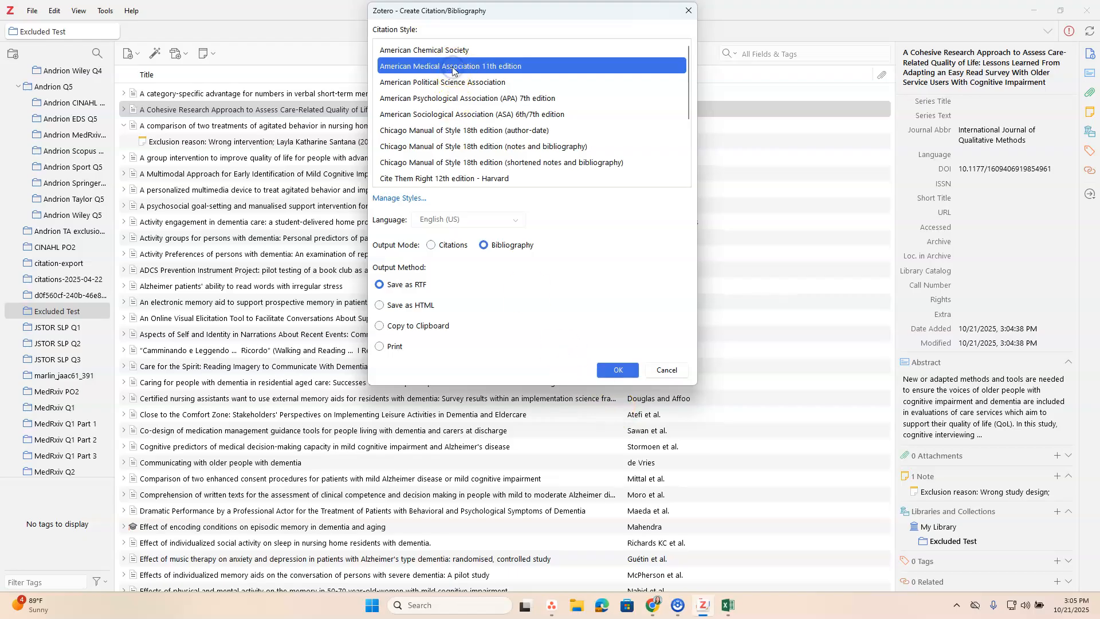
pyautogui.click(483, 246)
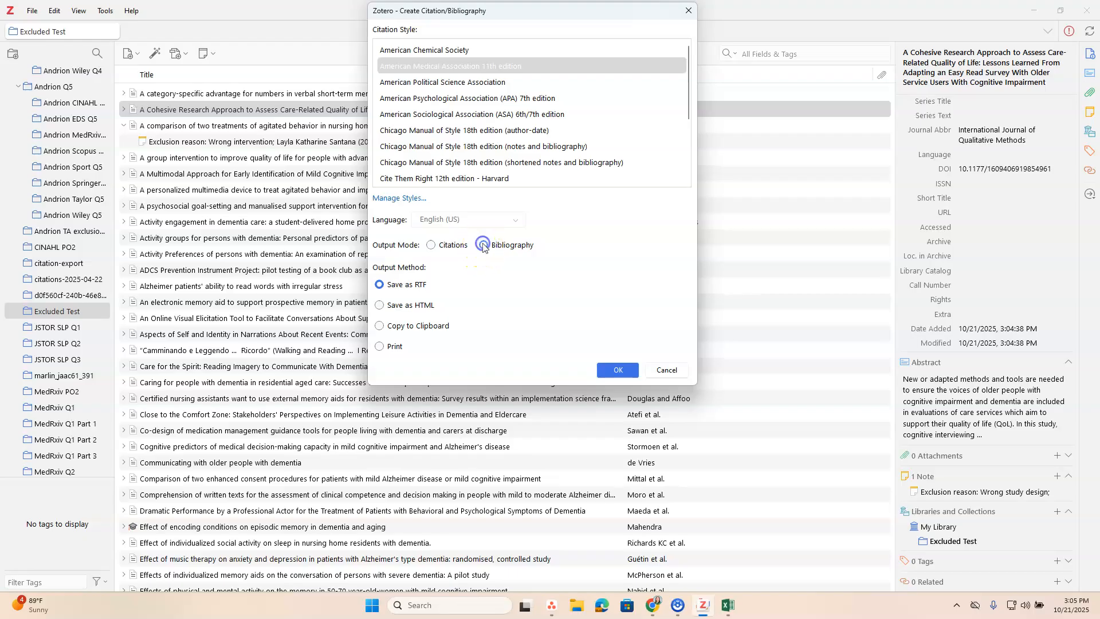
pyautogui.click(484, 246)
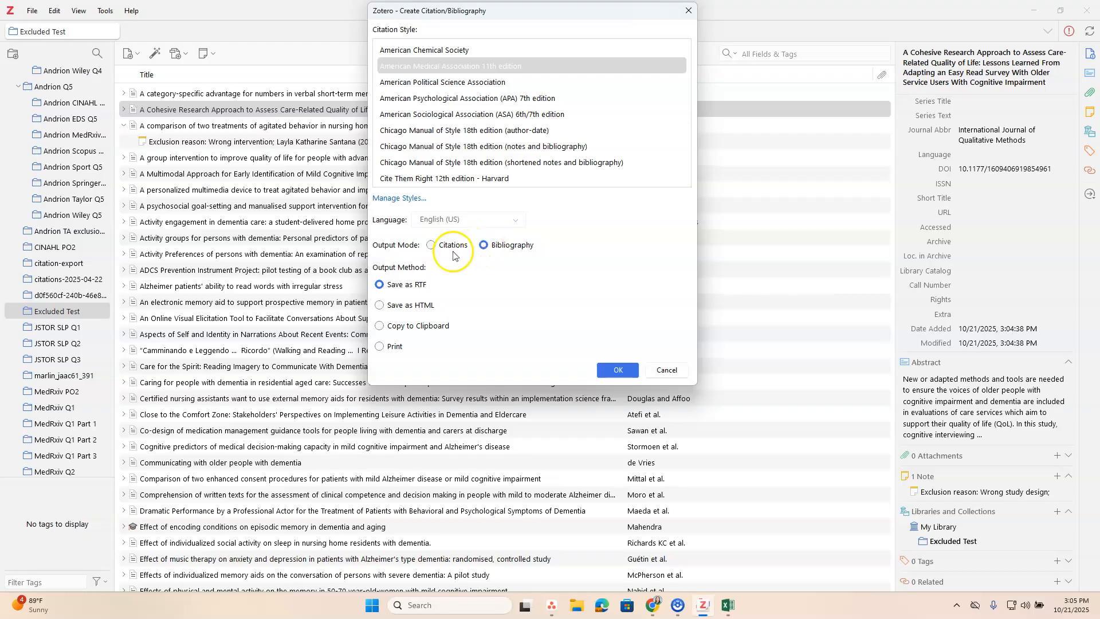
pyautogui.click(383, 288)
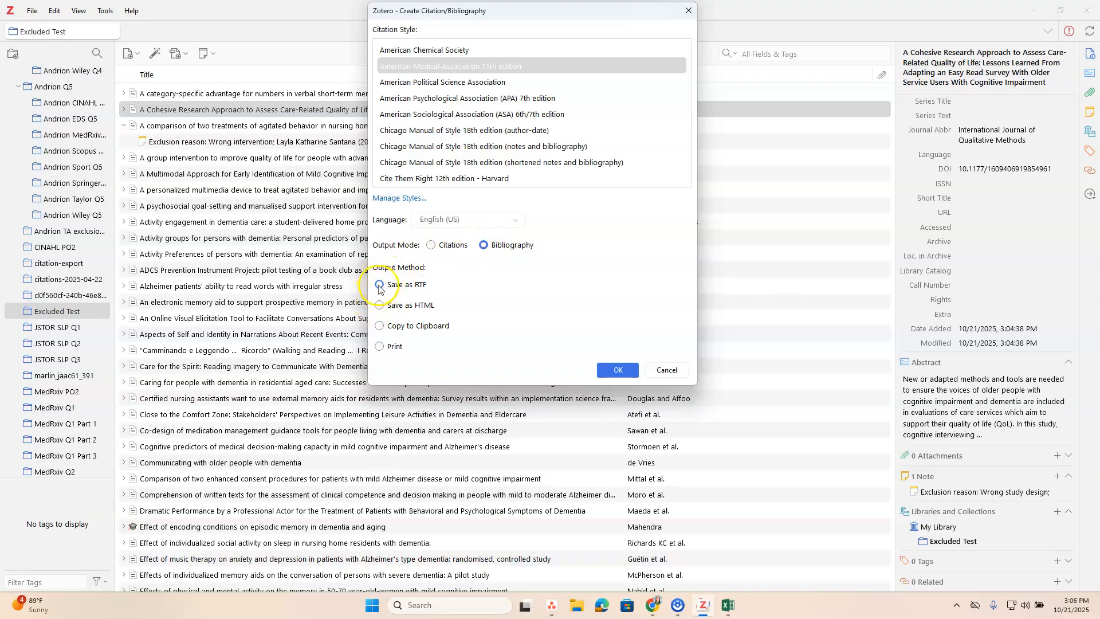
pyautogui.click(614, 371)
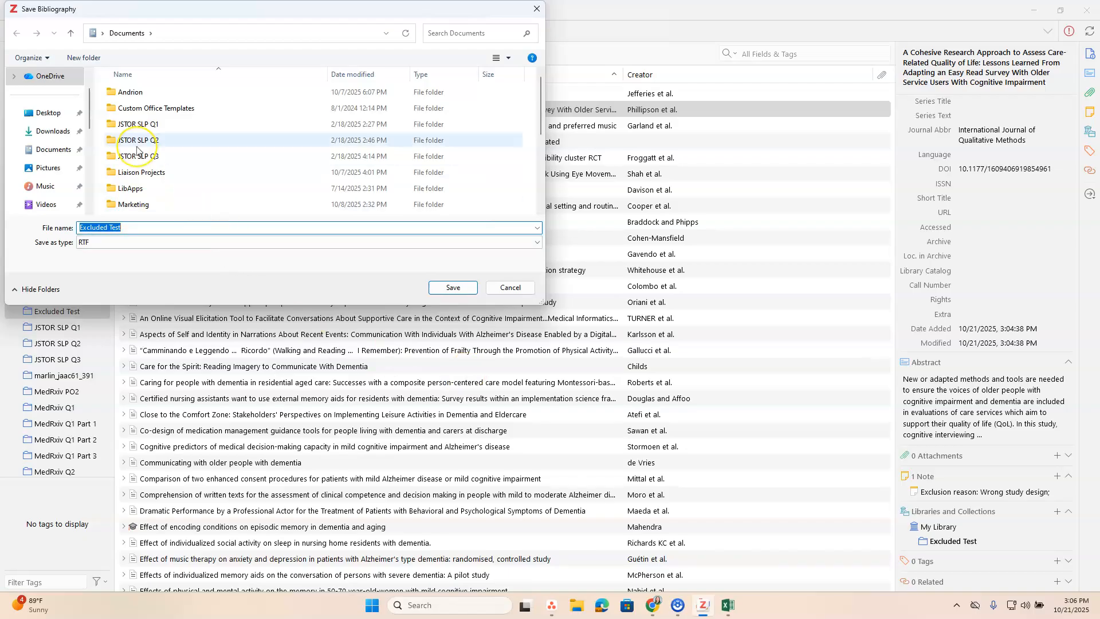
# Step: Save the RTF bibliography in the Documents folder under the file name Excluded Test
pyautogui.scroll(-5, 137, 150)
pyautogui.click(142, 227)
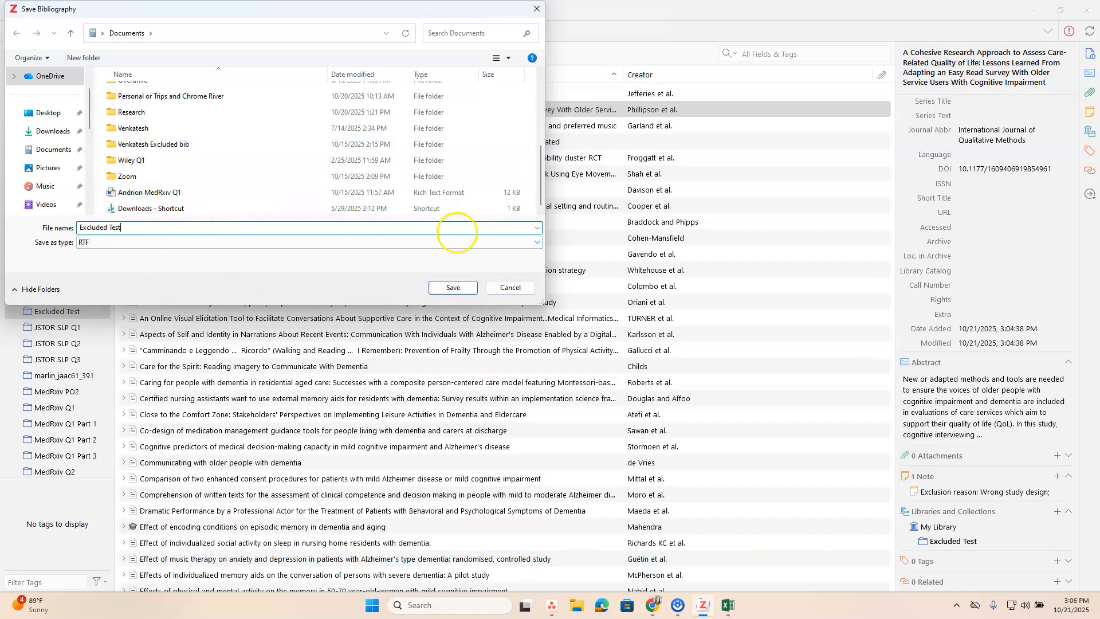
pyautogui.click(458, 292)
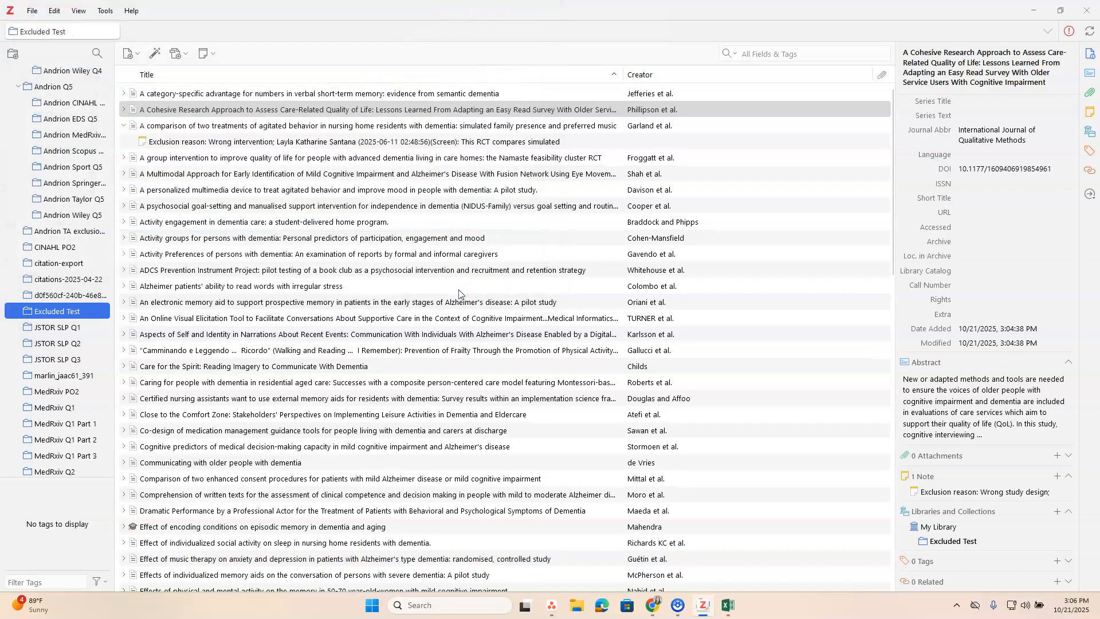
# Step: Open the Excluded Test file from the Documents folder in File Explorer and maximize its Word window
pyautogui.click(577, 607)
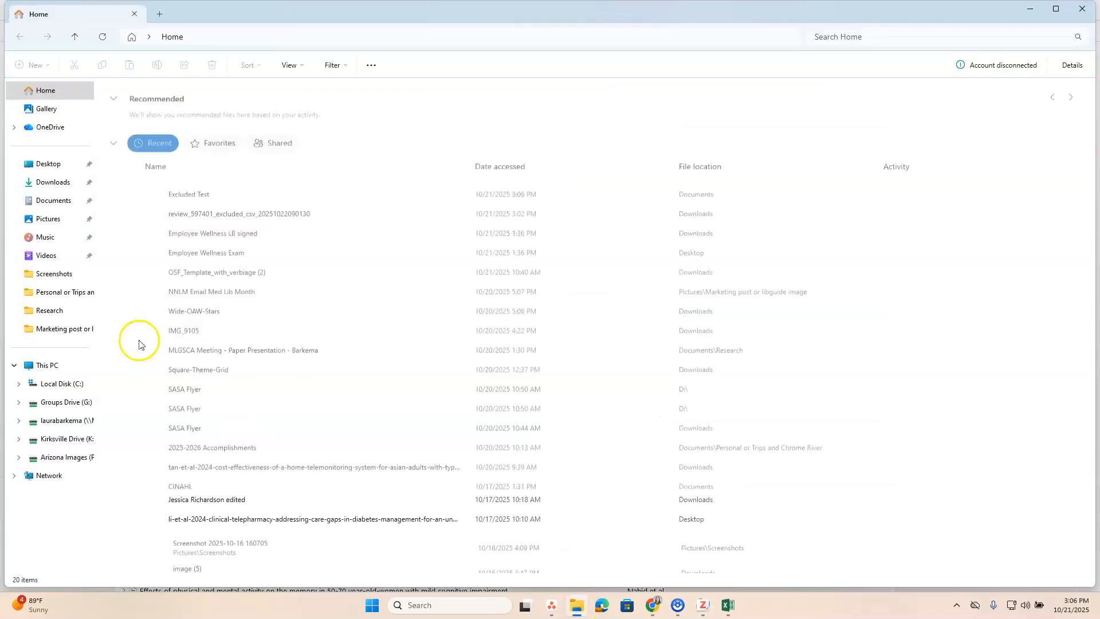
pyautogui.click(58, 208)
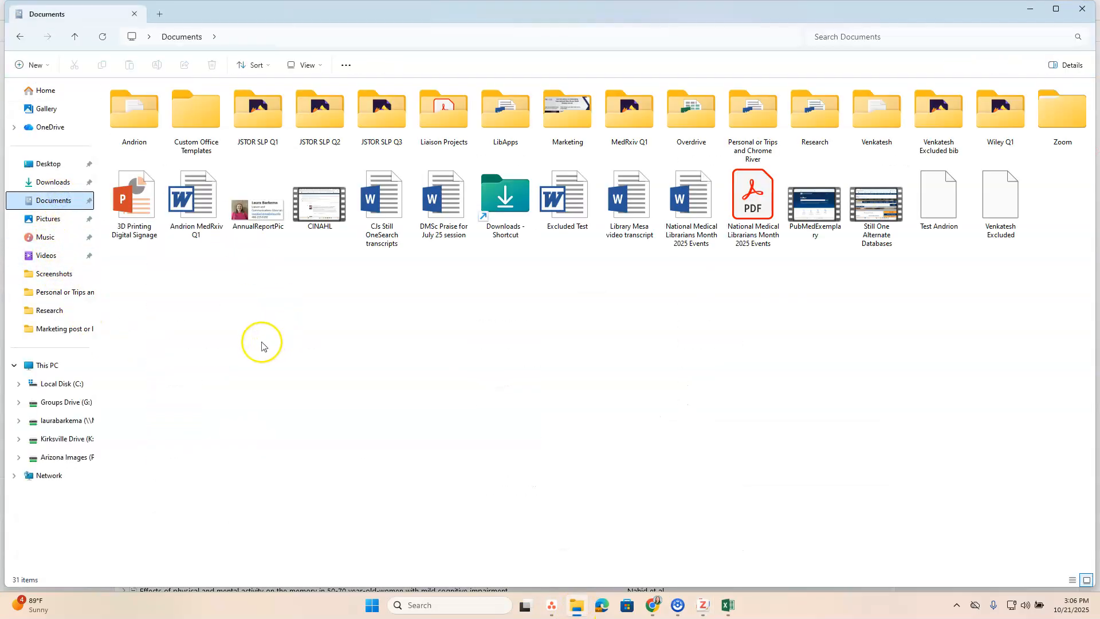
pyautogui.click(566, 198)
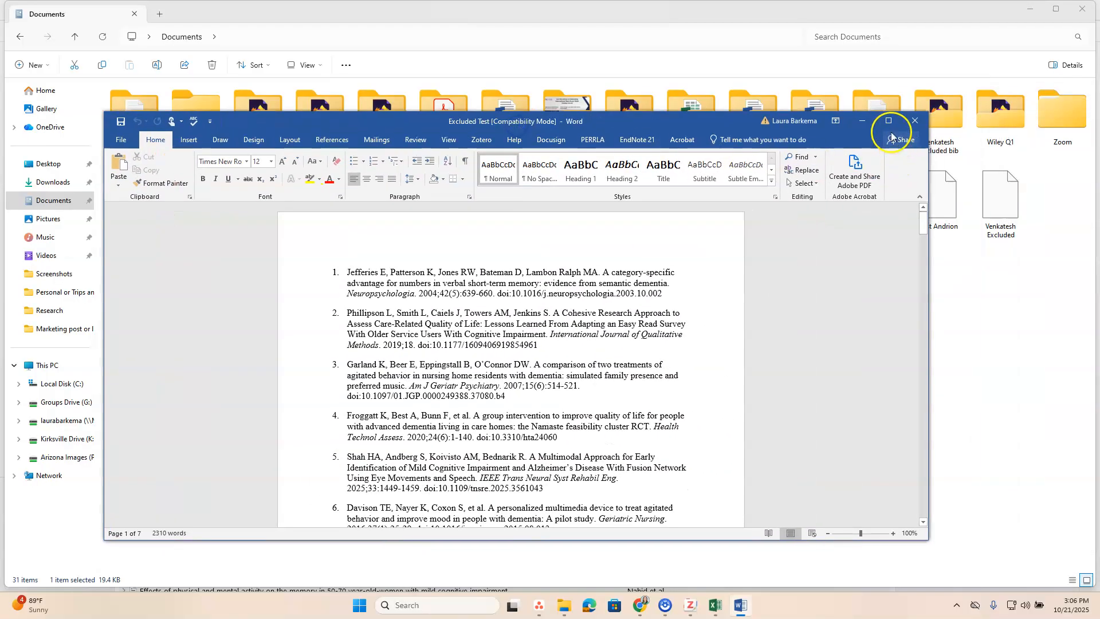
pyautogui.click(889, 120)
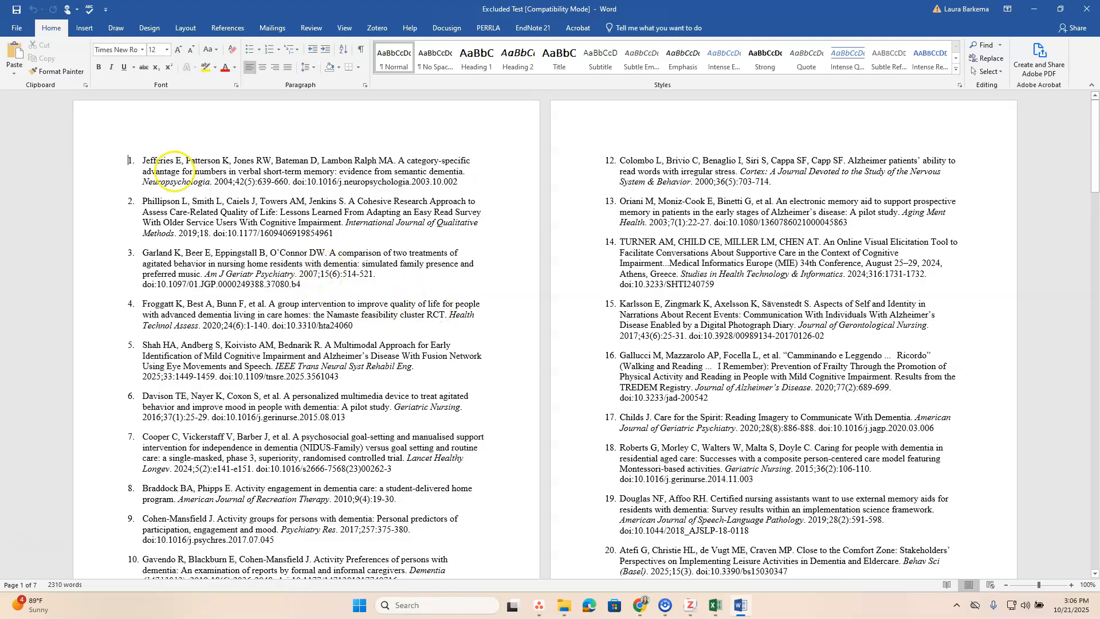
# Step: Review the numbered reference list in the Excluded Test document through to its end and return to the beginning
pyautogui.scroll(-3, 281, 275)
pyautogui.scroll(-15, 278, 279)
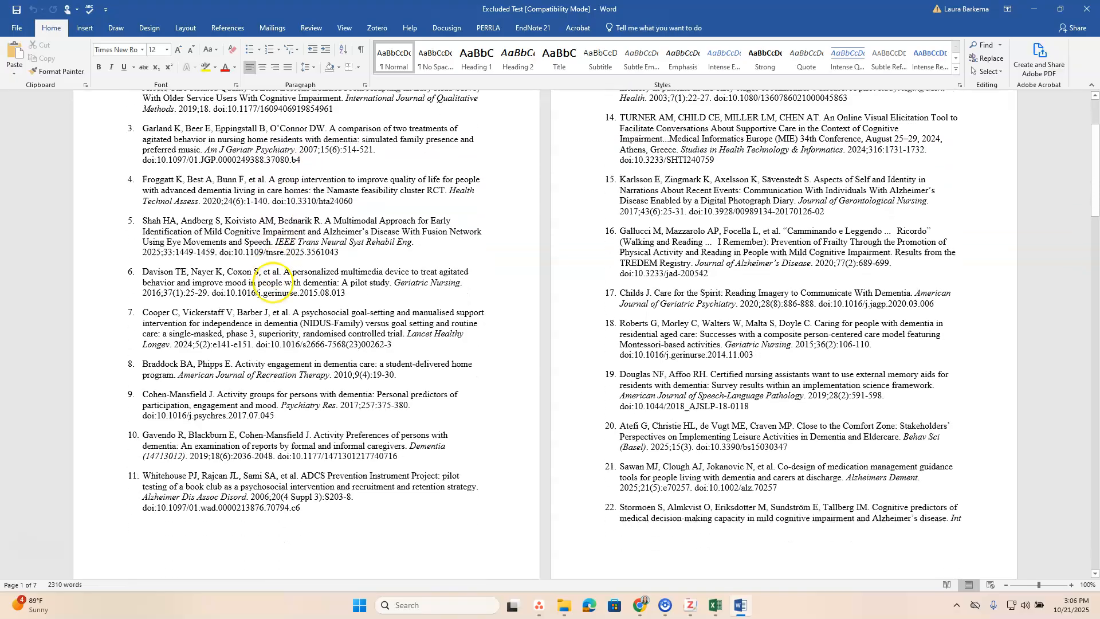
pyautogui.scroll(-15, 124, 152)
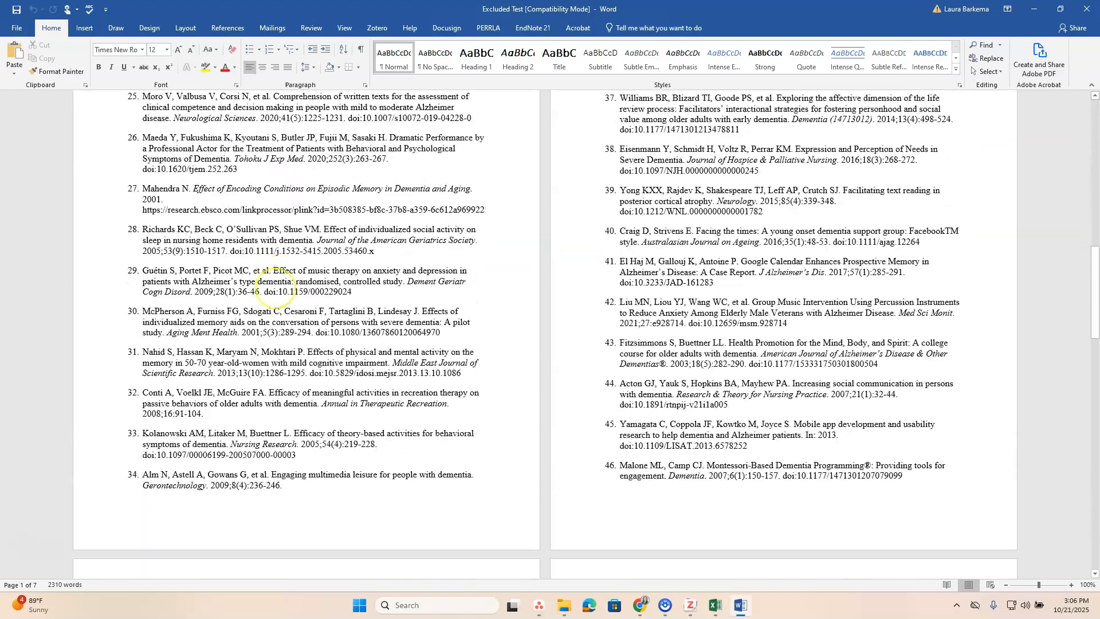
pyautogui.scroll(-15, 276, 293)
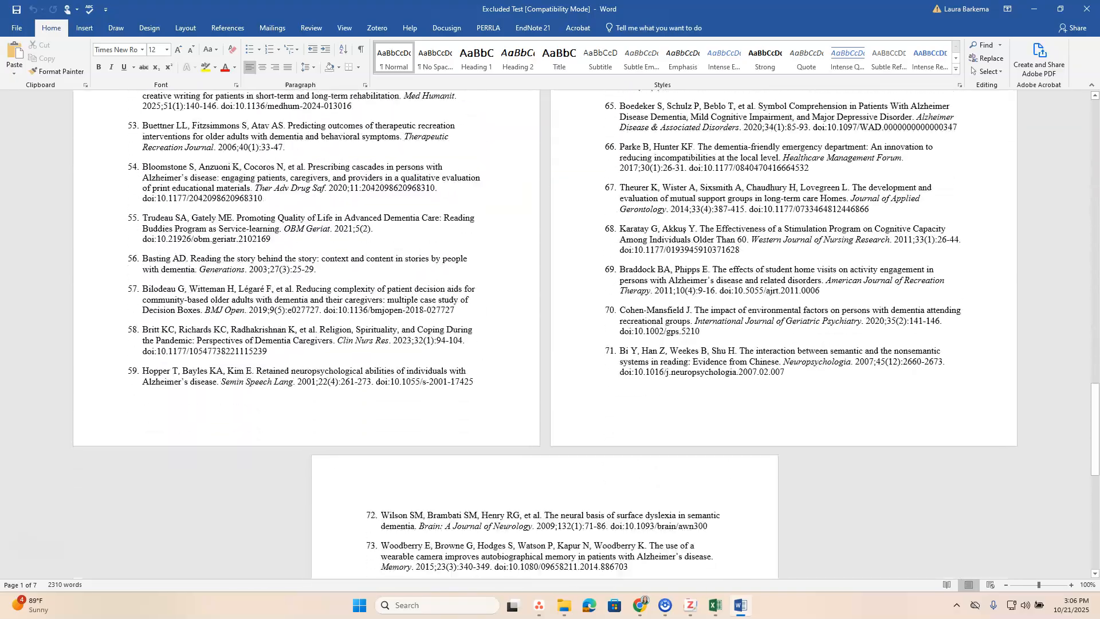
pyautogui.scroll(-2, 276, 293)
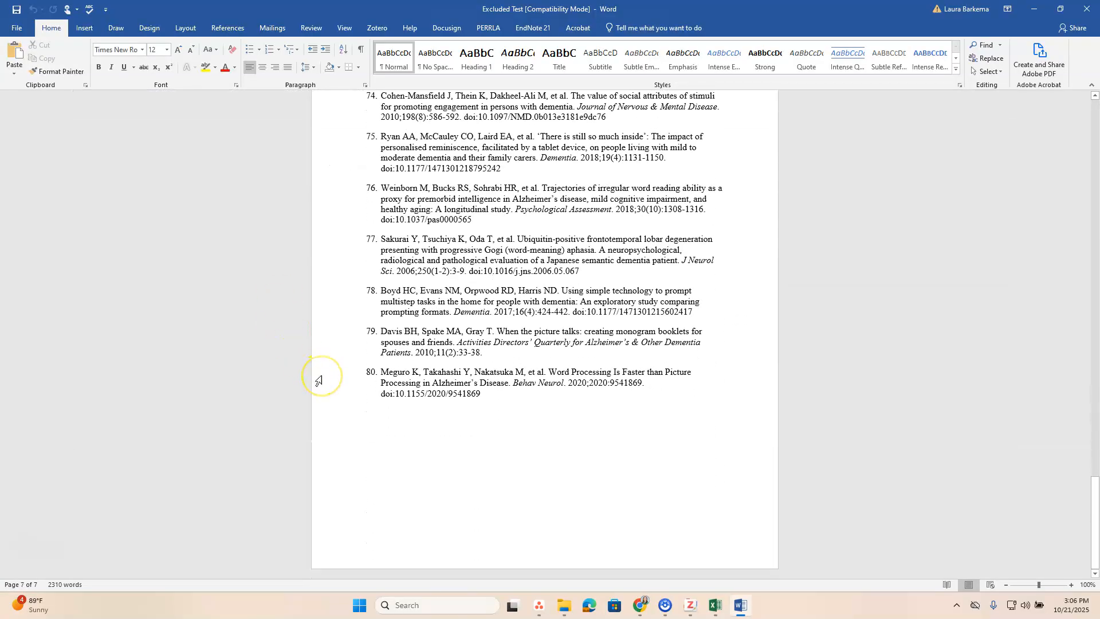
pyautogui.scroll(15, 318, 380)
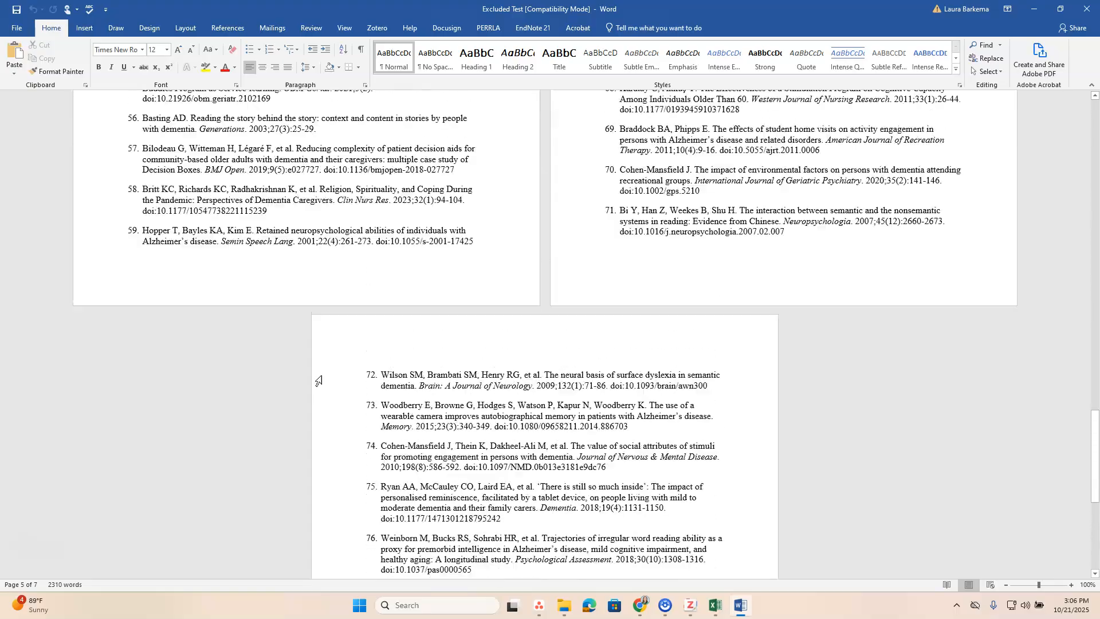
pyautogui.scroll(15, 544, 337)
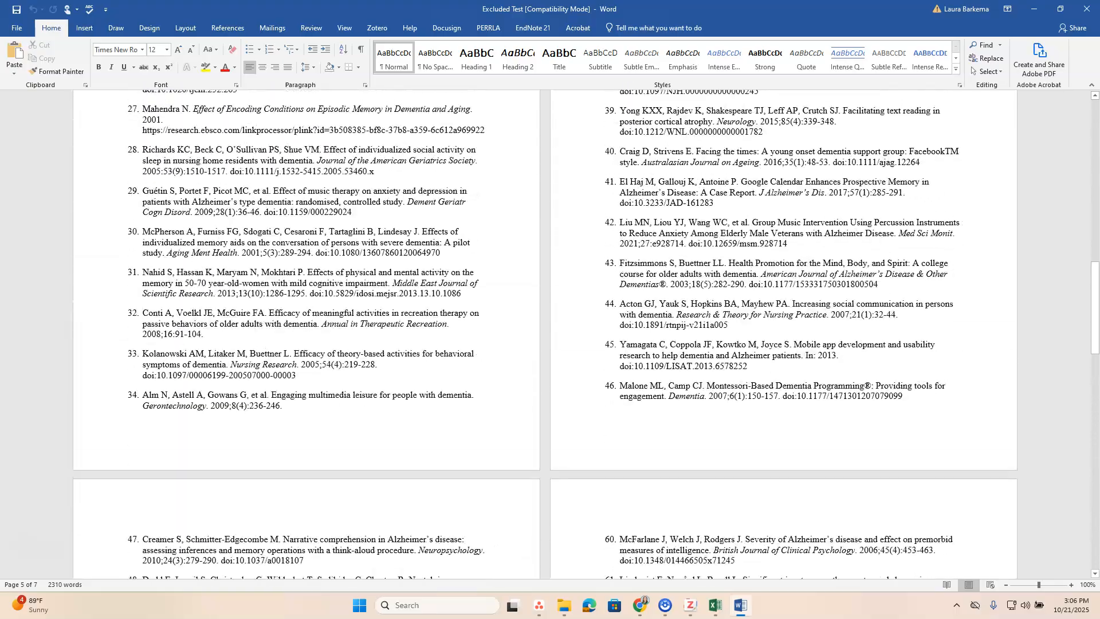
pyautogui.scroll(2, 544, 337)
pyautogui.scroll(12, 544, 337)
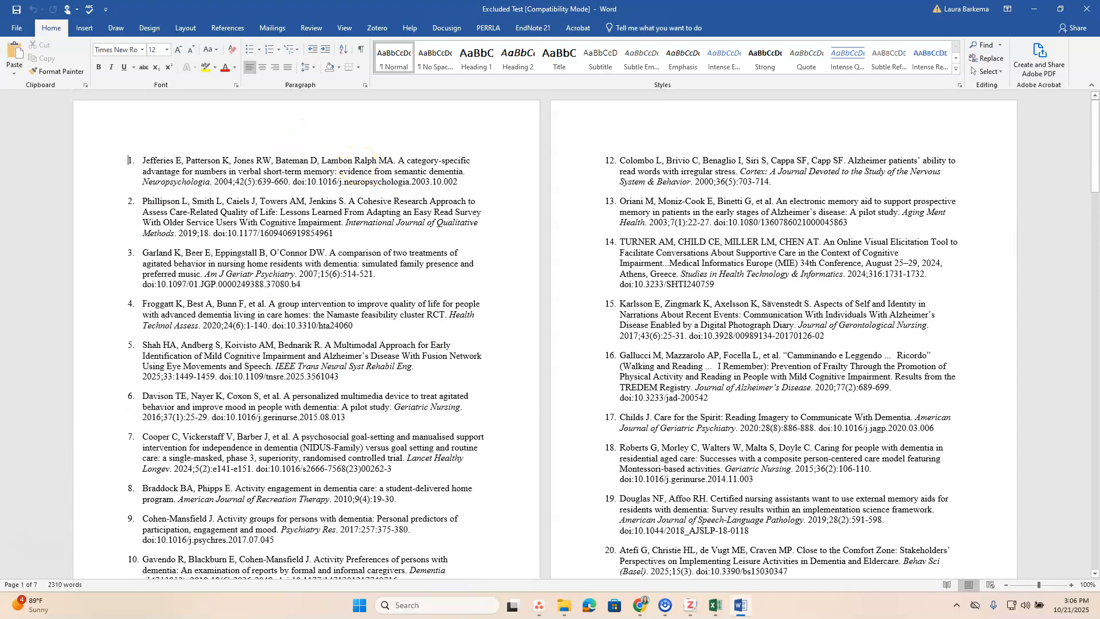
# Step: Compare the exported Excel sheet with the Word bibliography and widen the sheet's Authors column
pyautogui.click(717, 611)
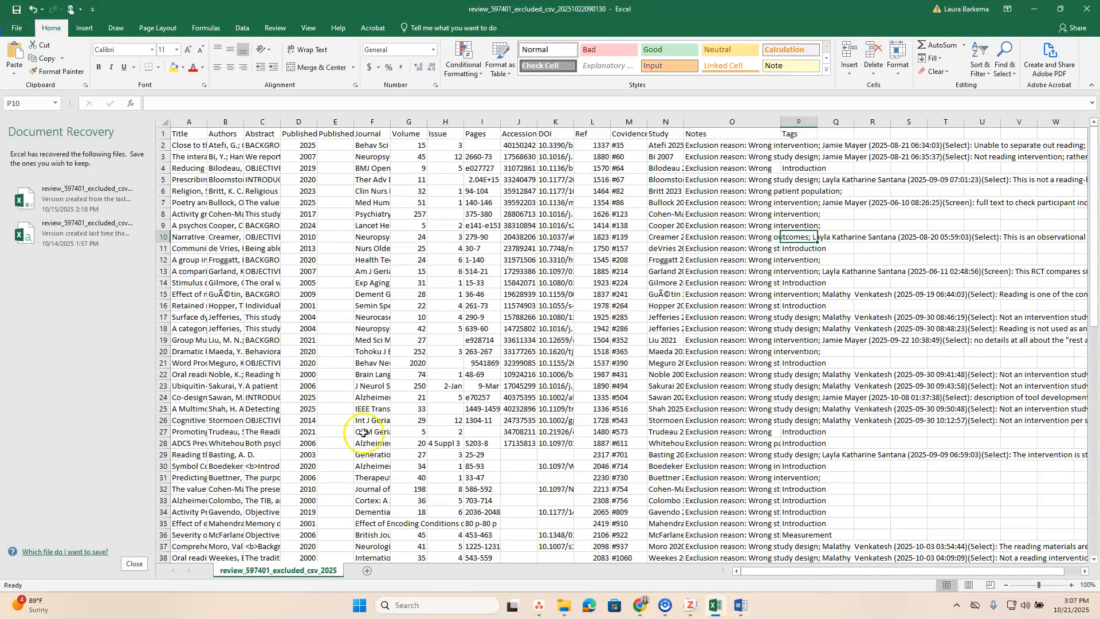
pyautogui.click(740, 612)
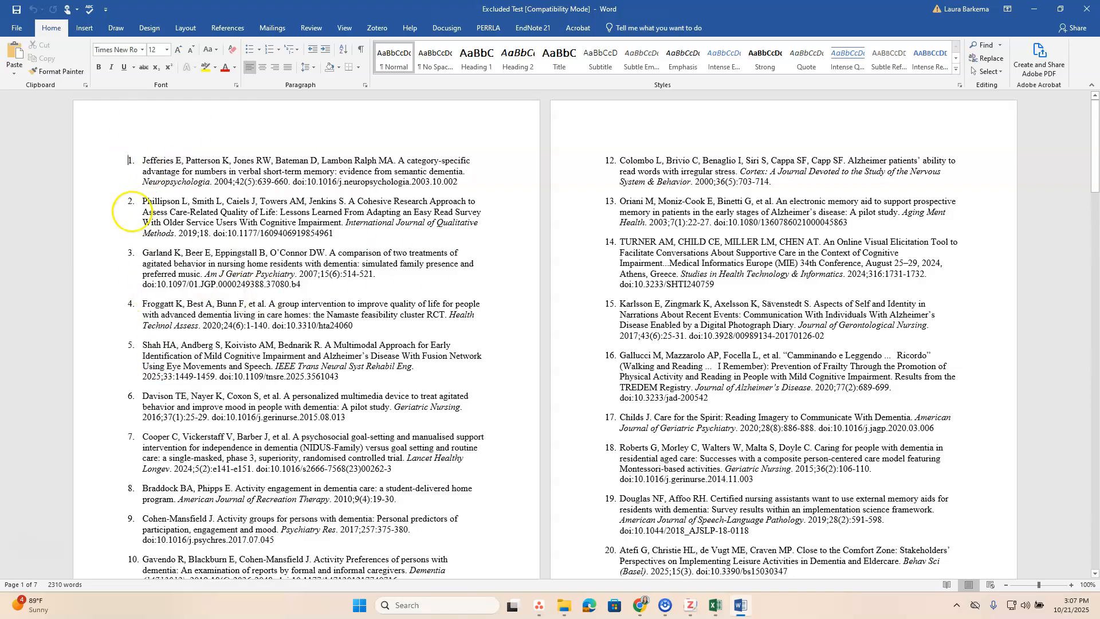
pyautogui.click(716, 606)
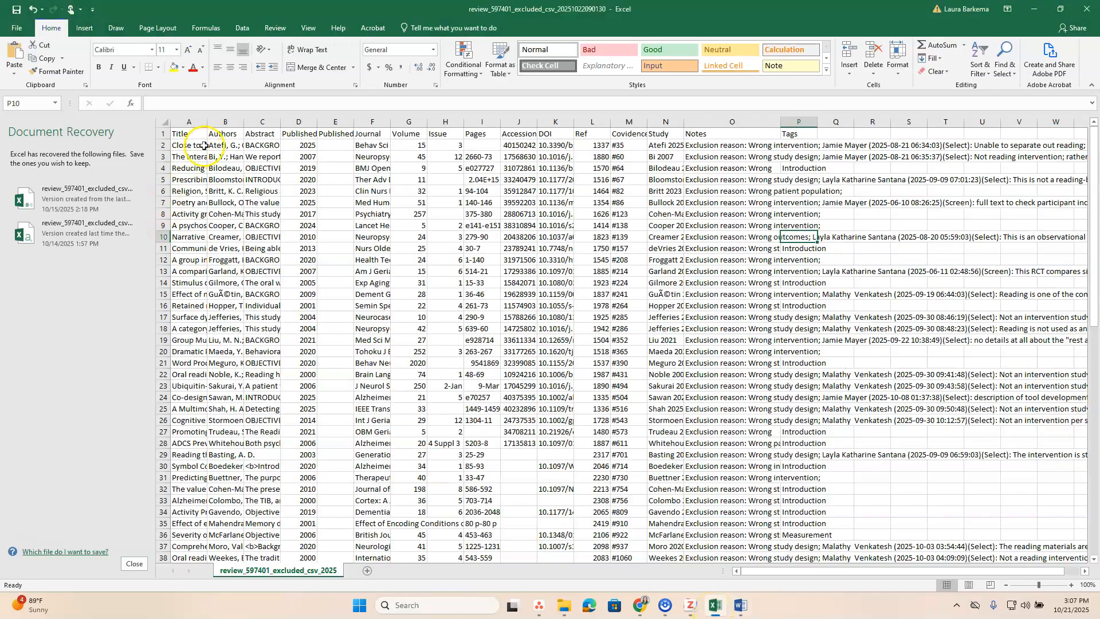
pyautogui.click(221, 145)
pyautogui.moveTo(239, 120); pyautogui.dragTo(307, 121)
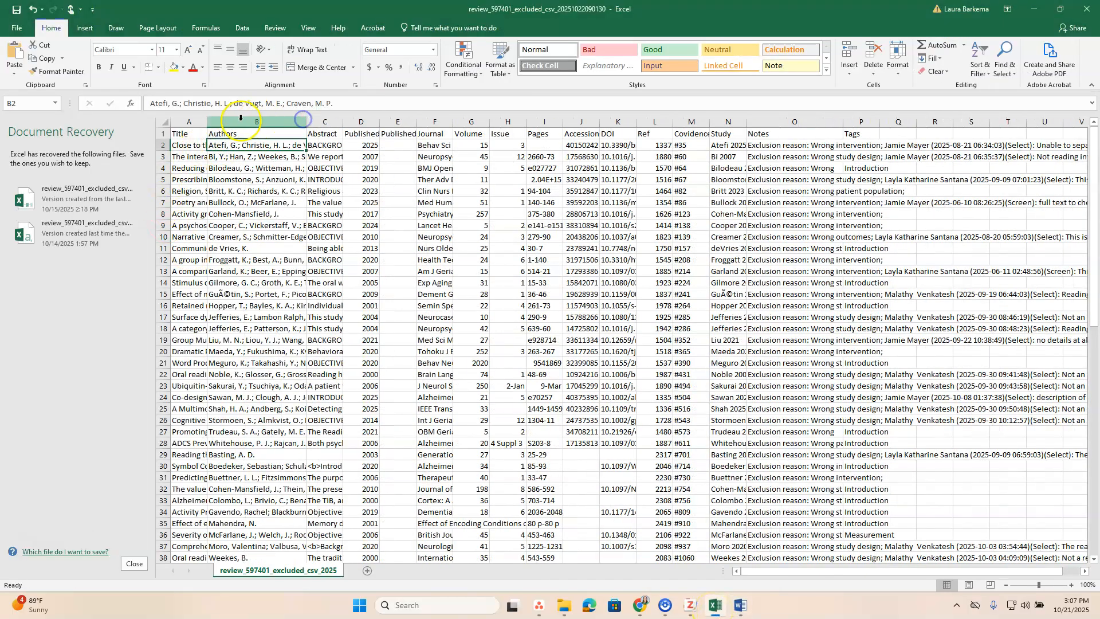
# Step: Examine the Authors and Title columns and locate the study "A category-specific advantage for numbers in verbal short-term memory" in row 18
pyautogui.click(235, 123)
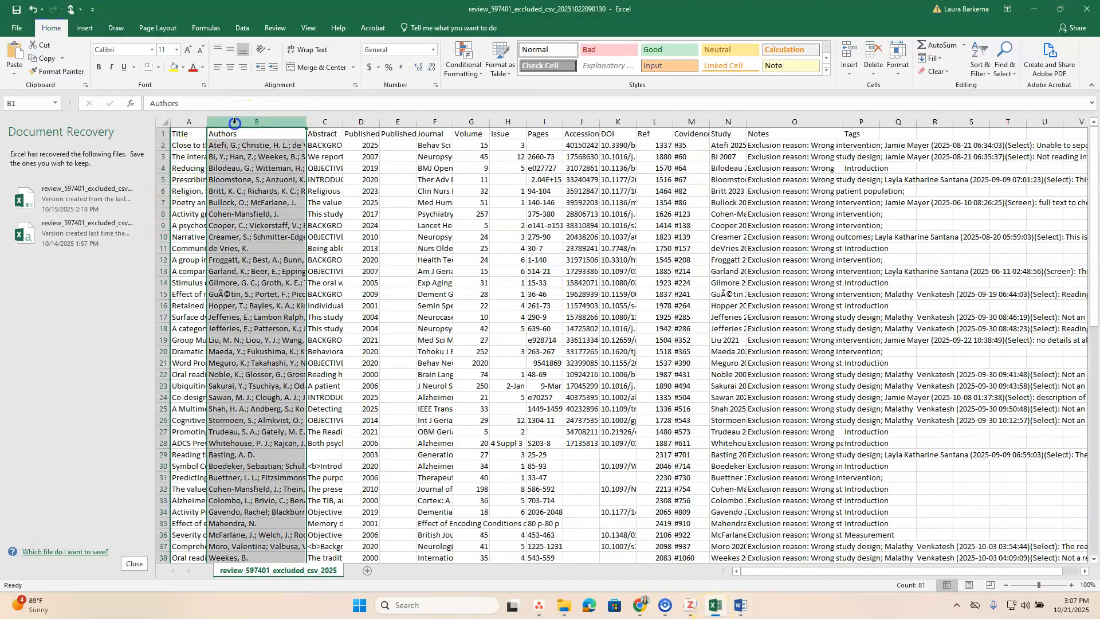
pyautogui.click(240, 316)
pyautogui.click(238, 326)
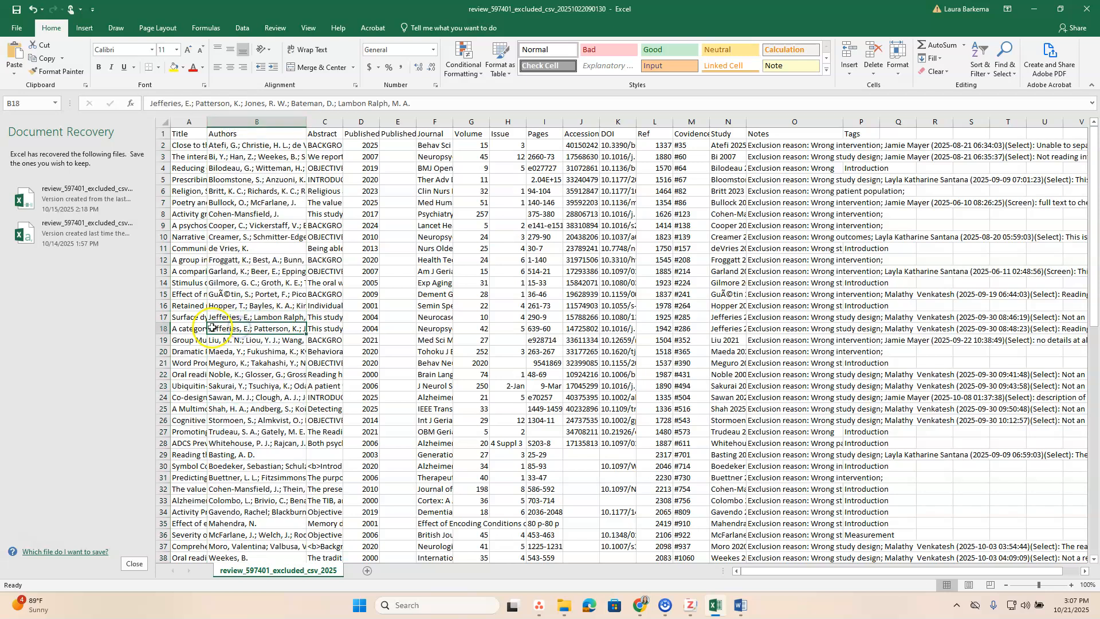
pyautogui.click(184, 327)
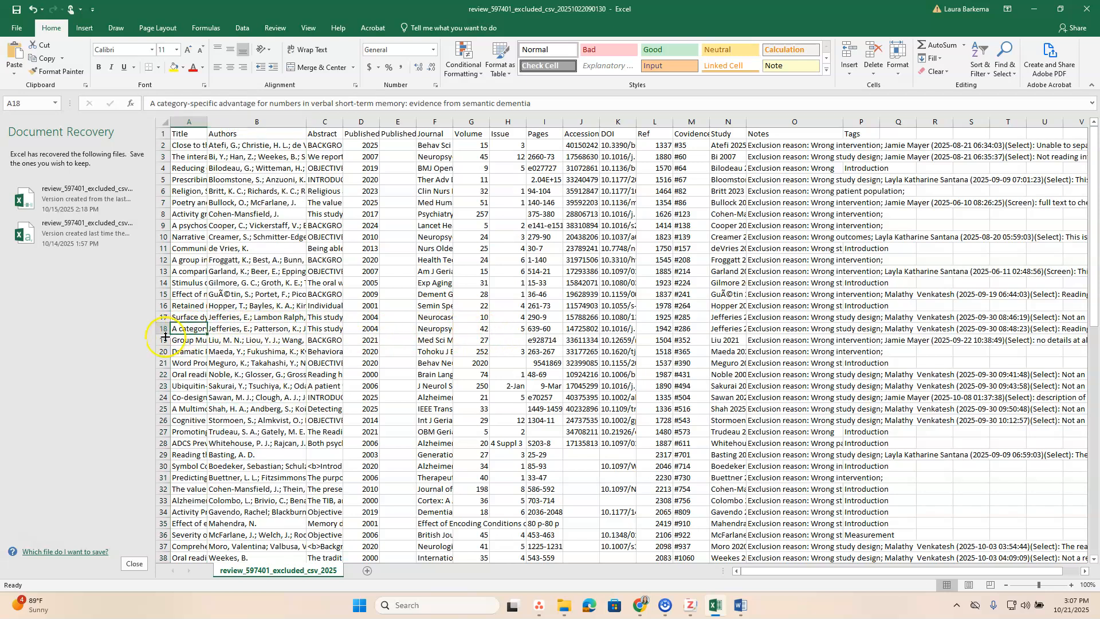
pyautogui.click(179, 121)
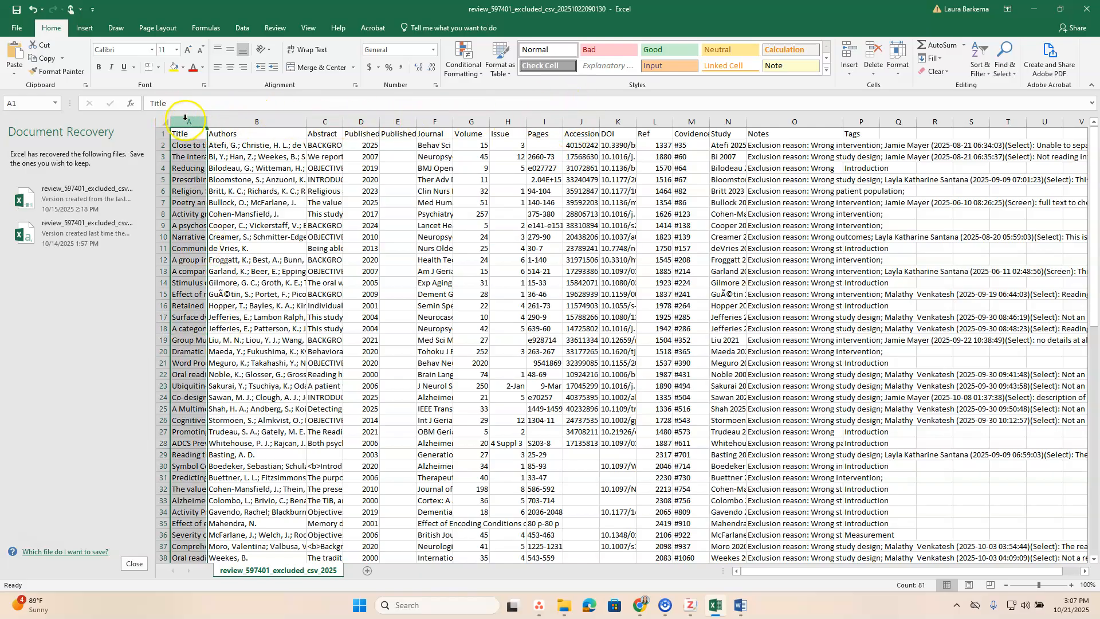
# Step: Insert a new column before the Study column and give it the header "Citation"
pyautogui.click(692, 122)
pyautogui.click(731, 120)
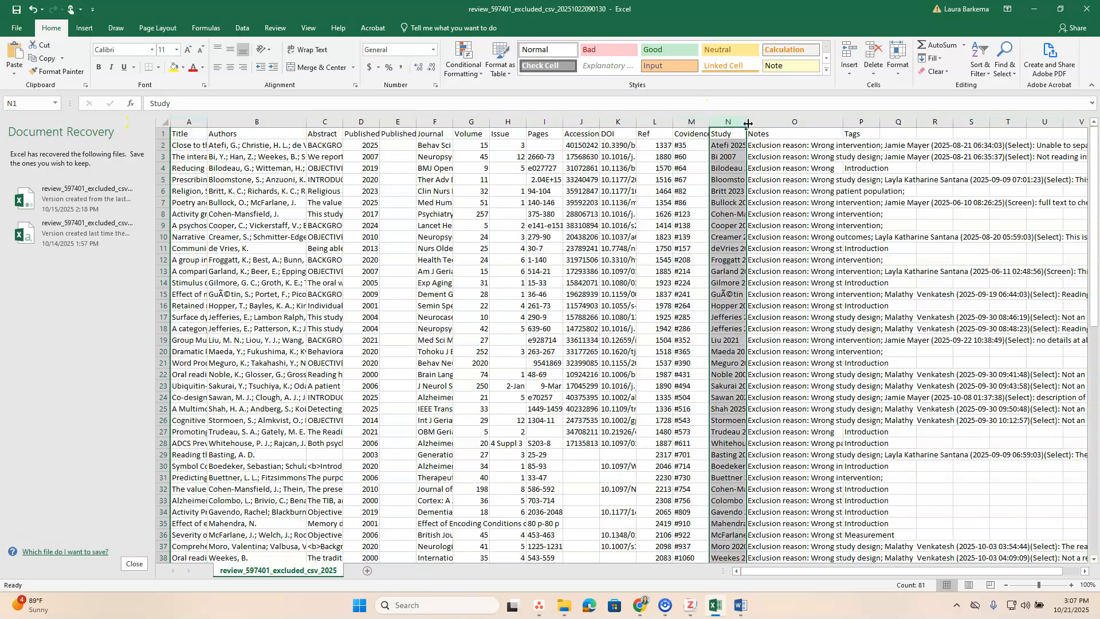
pyautogui.rightClick(746, 124)
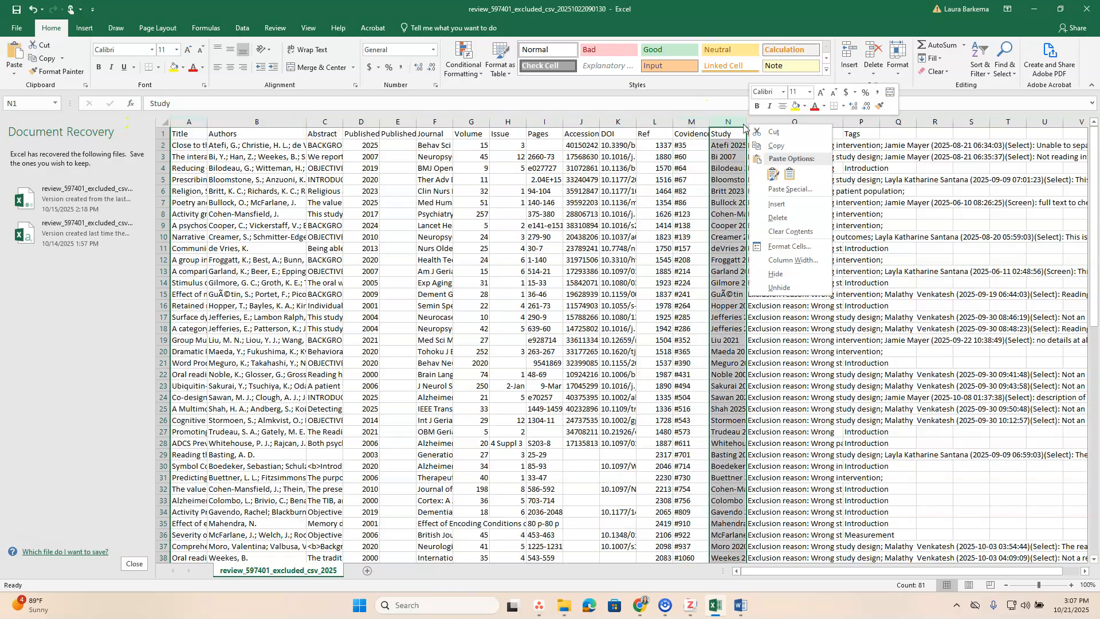
pyautogui.click(777, 204)
pyautogui.click(730, 136)
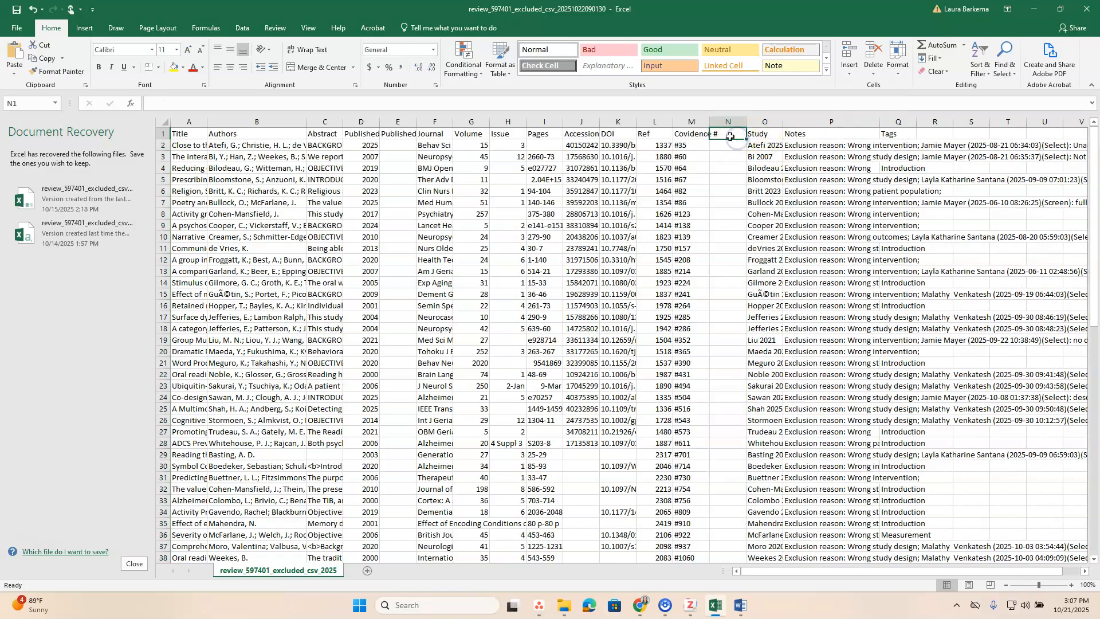
pyautogui.write('Citation')
pyautogui.press('Return')
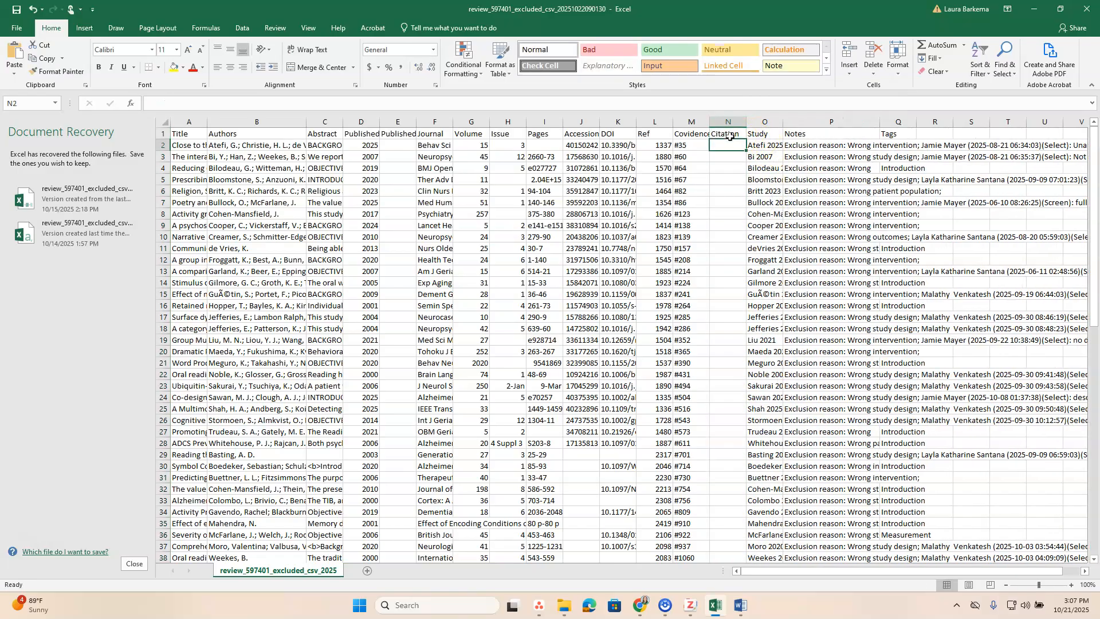
# Step: Check the Word bibliography against the Excel sheet and add a blank line below the first reference in the Excluded Test document
pyautogui.click(741, 606)
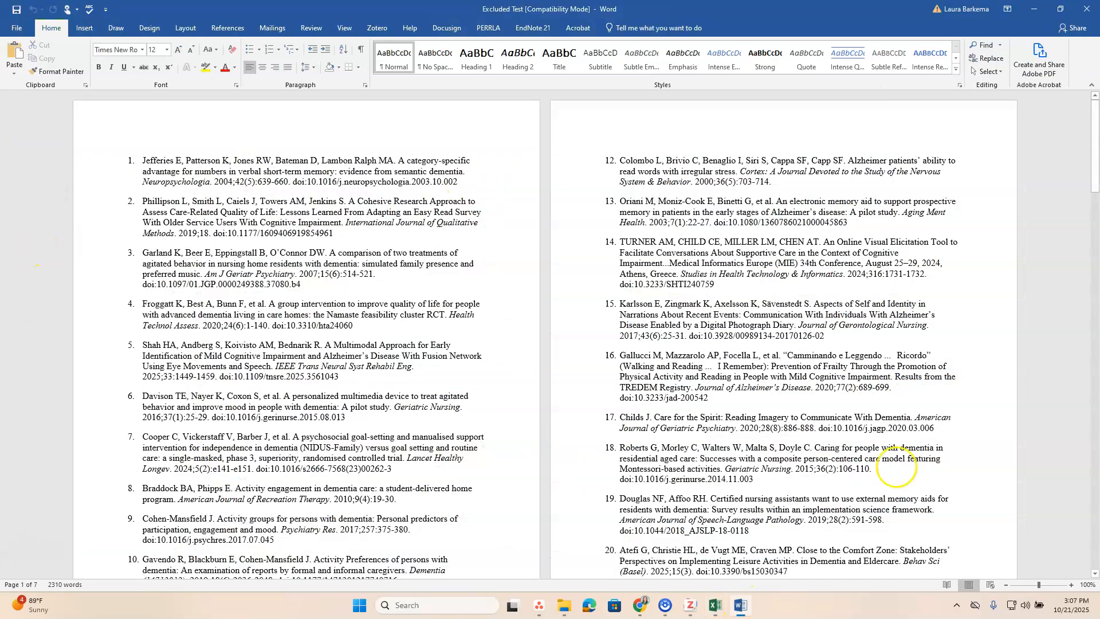
pyautogui.click(714, 605)
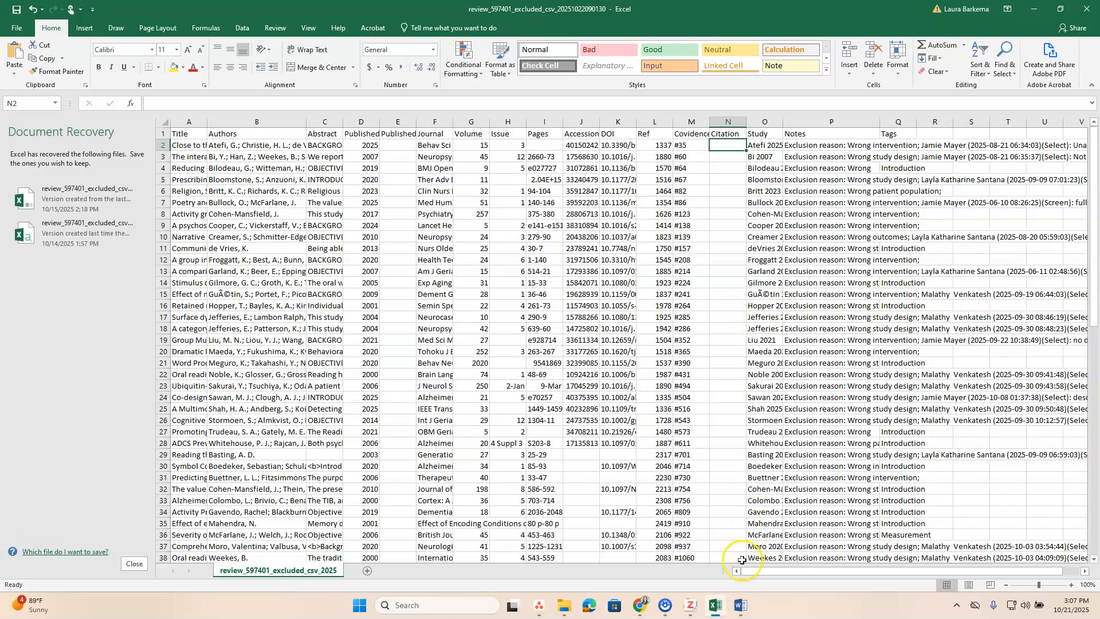
pyautogui.click(740, 613)
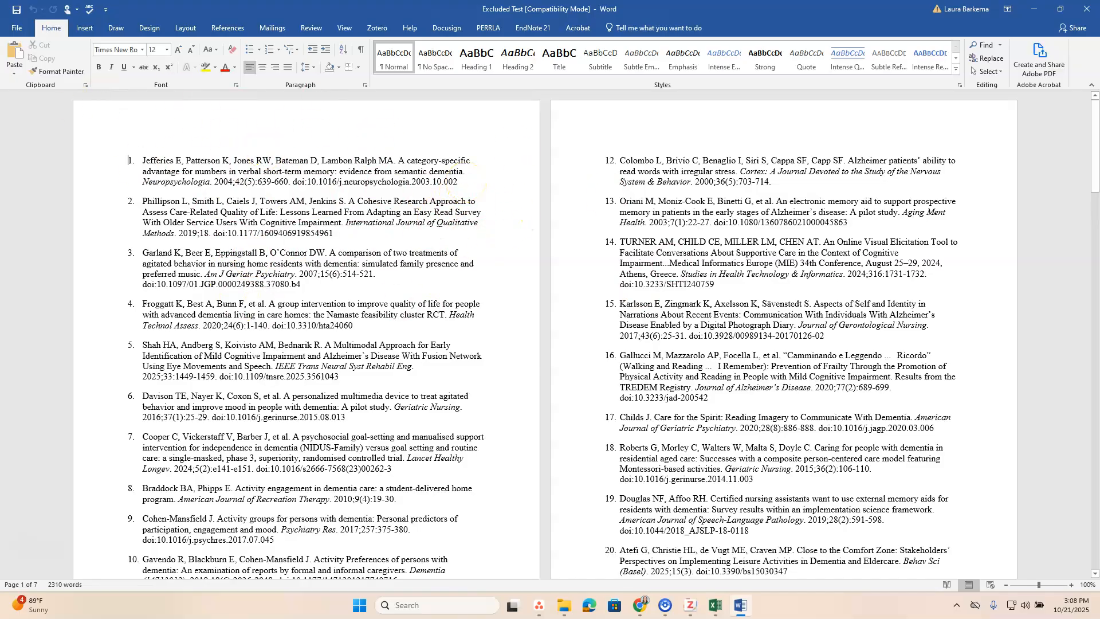
pyautogui.press('Return')
pyautogui.press('Return')
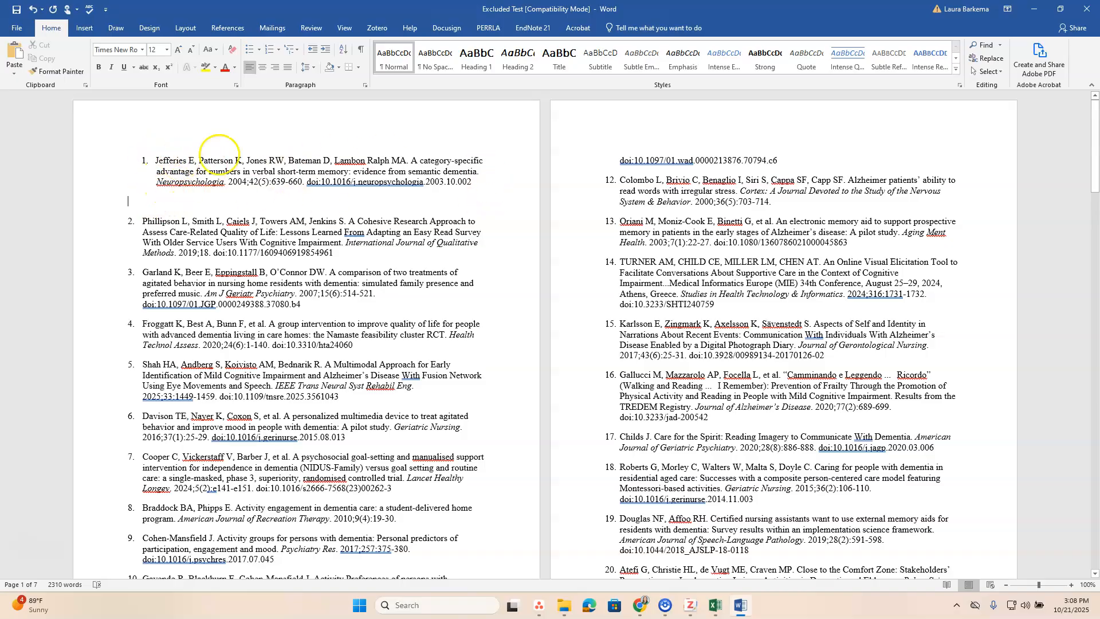
# Step: Switch to the Excel sheet and copy the full exclusion reason from the Notes cell of the study in row 18
pyautogui.click(718, 606)
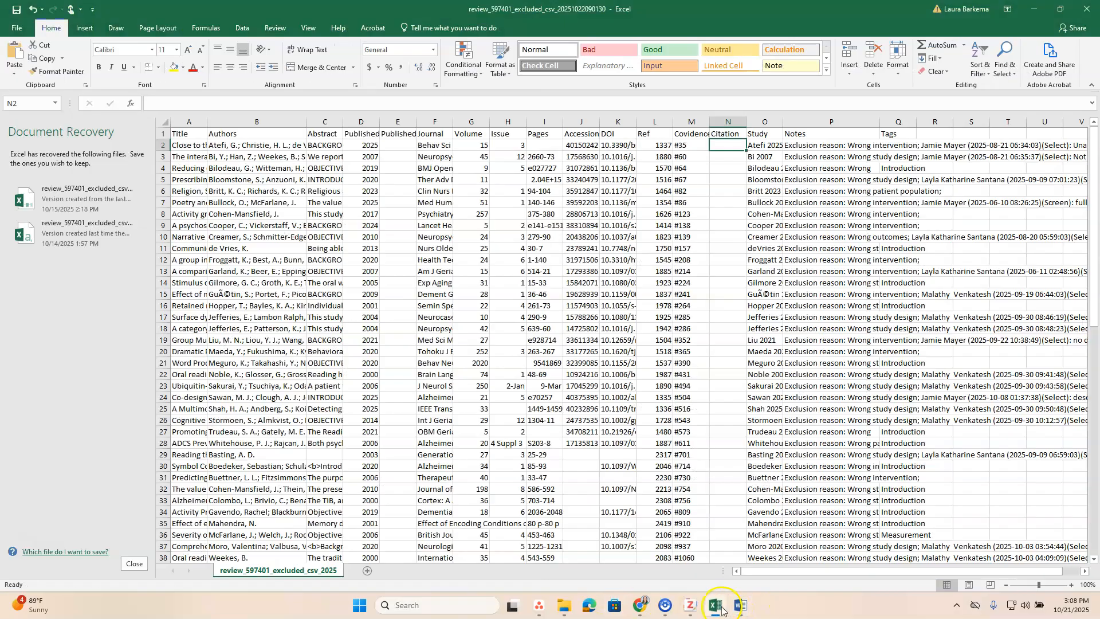
pyautogui.click(257, 374)
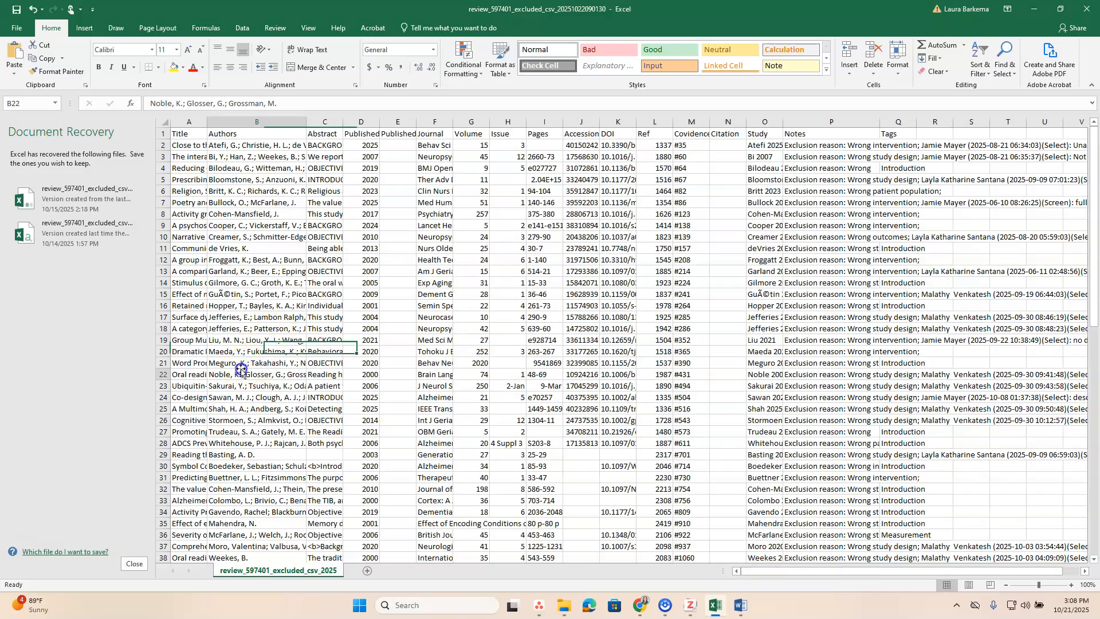
pyautogui.click(247, 329)
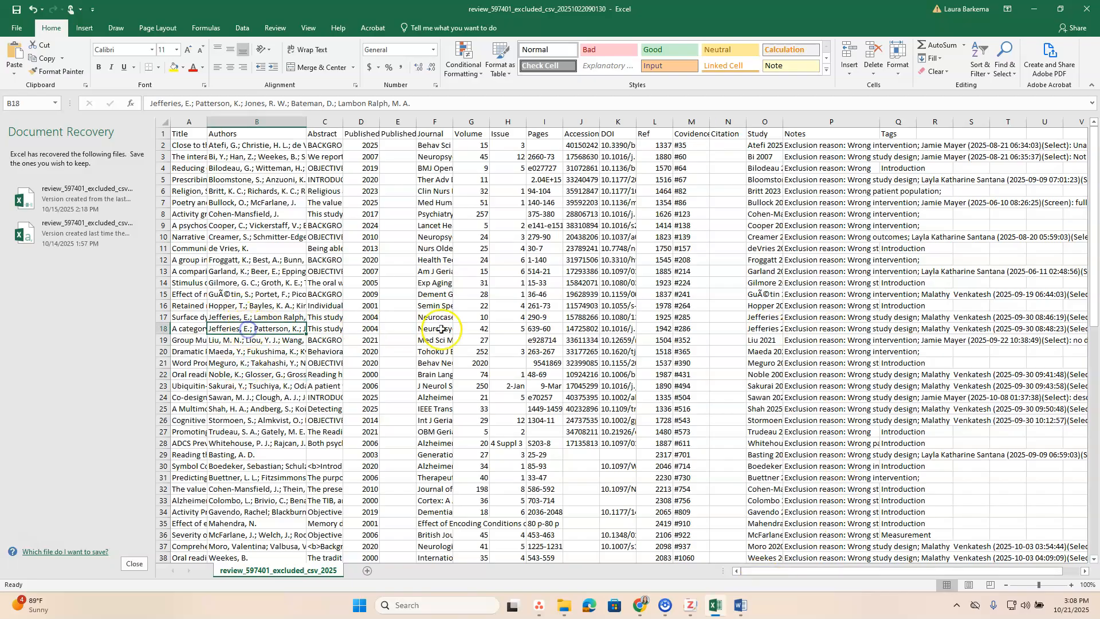
pyautogui.click(868, 328)
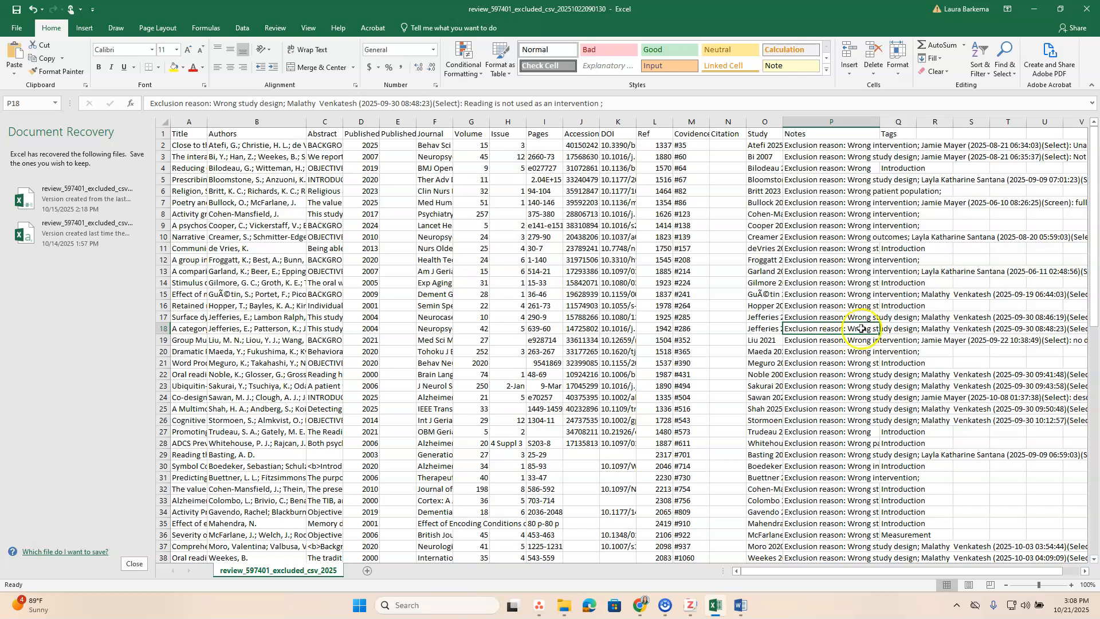
pyautogui.click(616, 103)
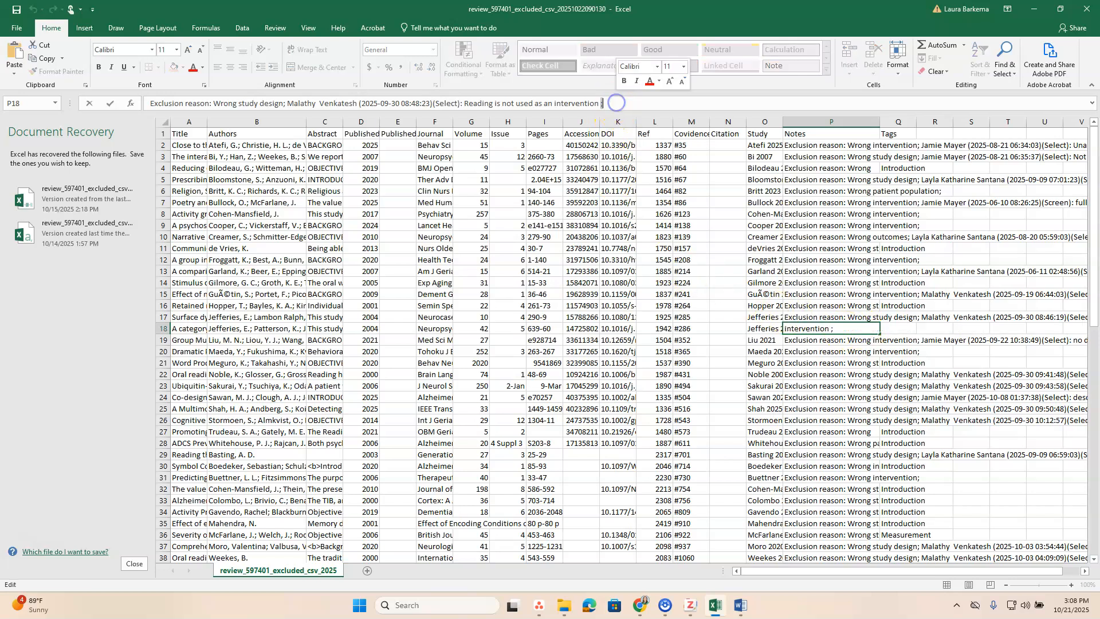
pyautogui.tripleClick(615, 103)
pyautogui.hotkey('ctrl', 'c')
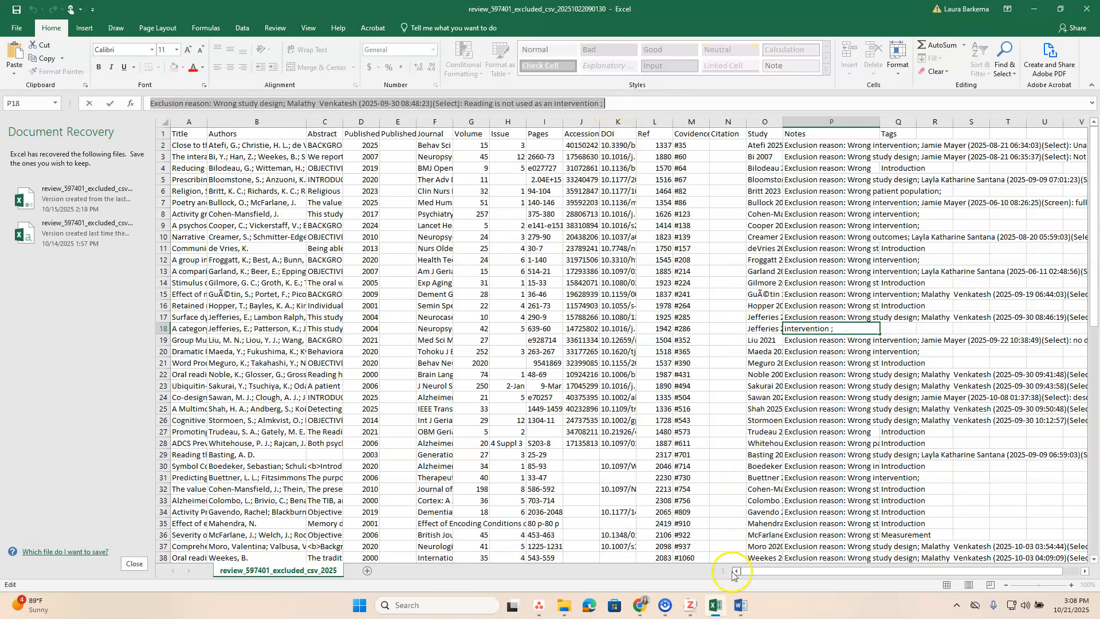
# Step: Paste the copied exclusion reason below the first reference in the Word bibliography and delete that pasted paragraph again
pyautogui.click(740, 606)
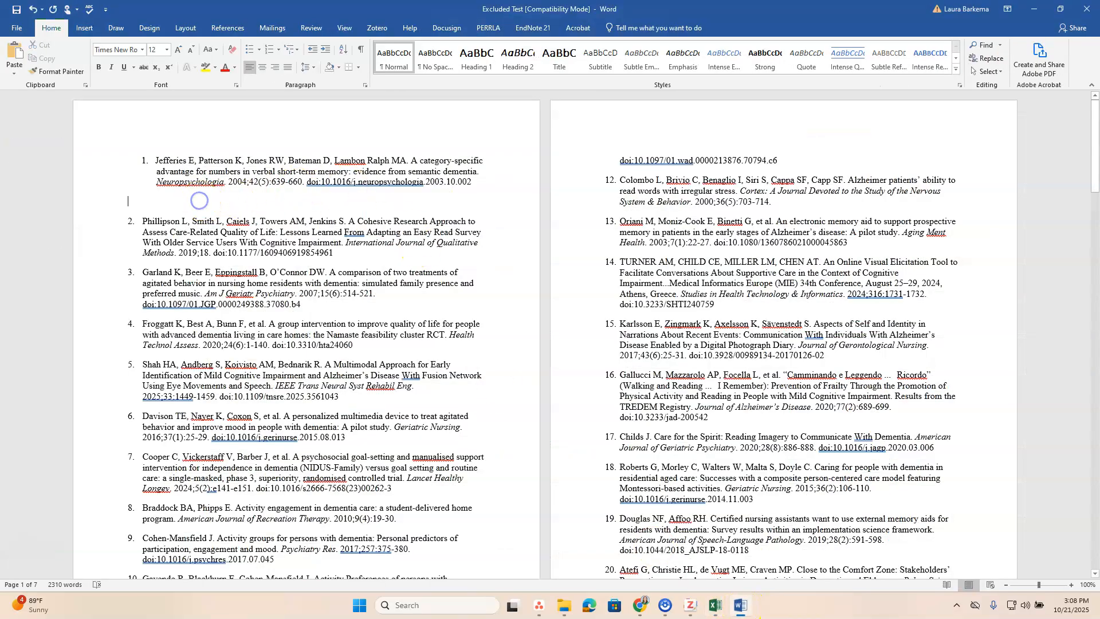
pyautogui.hotkey('ctrl', 'v')
pyautogui.press('BackSpace')
pyautogui.press('BackSpace')
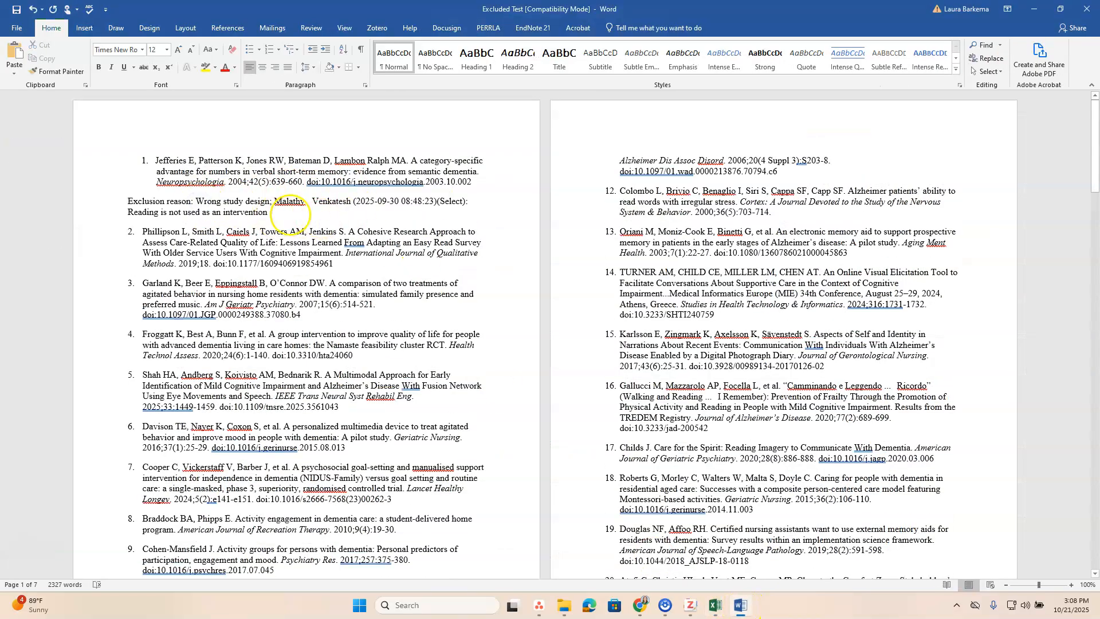
pyautogui.doubleClick(119, 201)
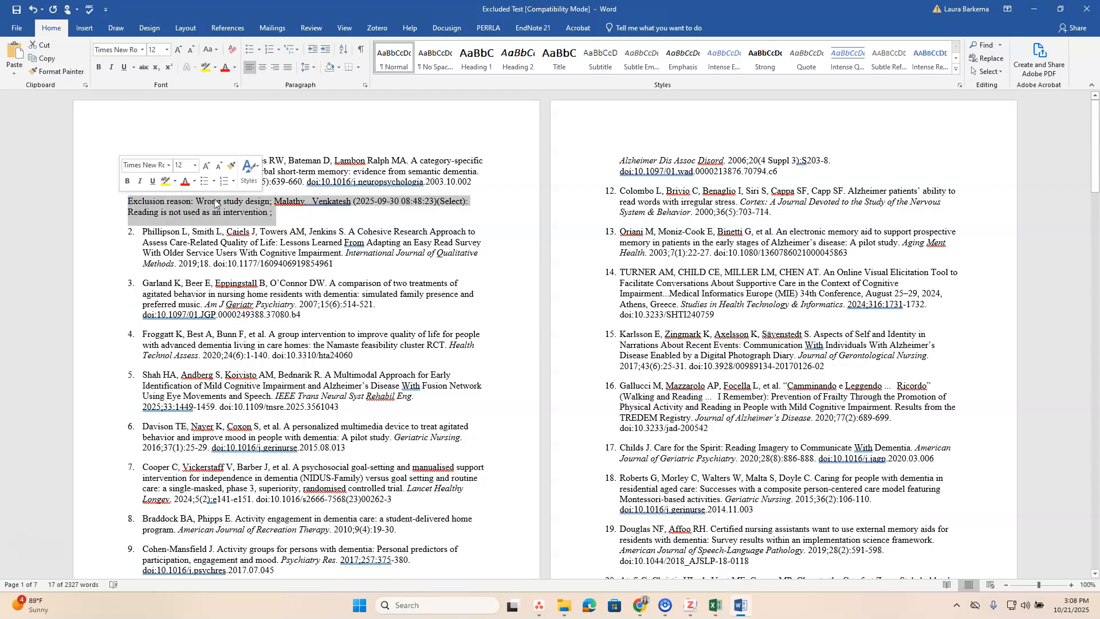
pyautogui.press('Delete')
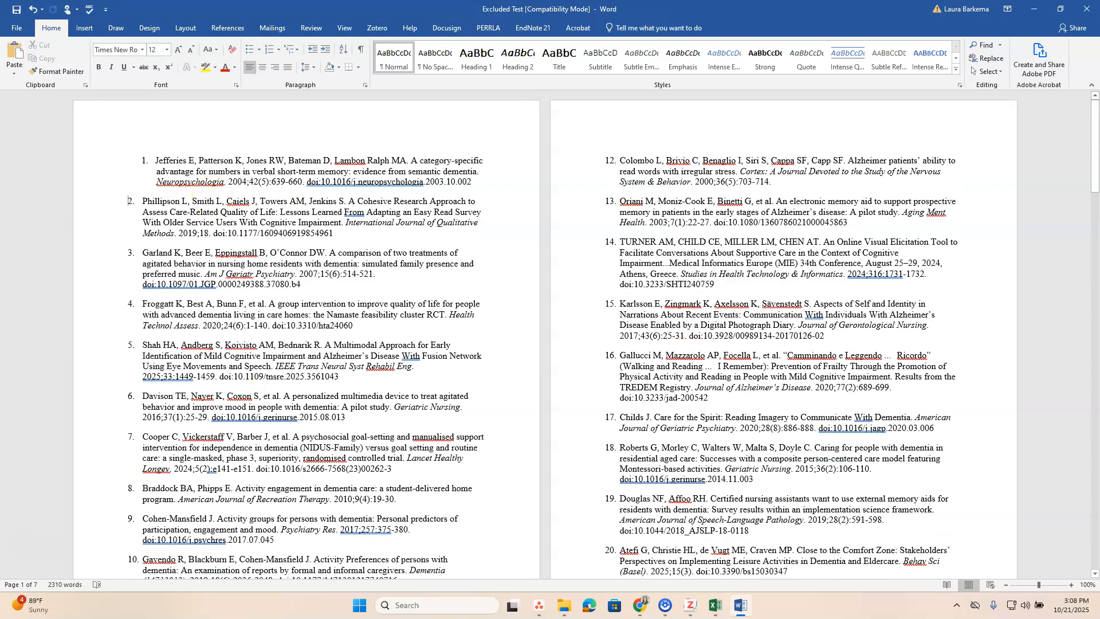